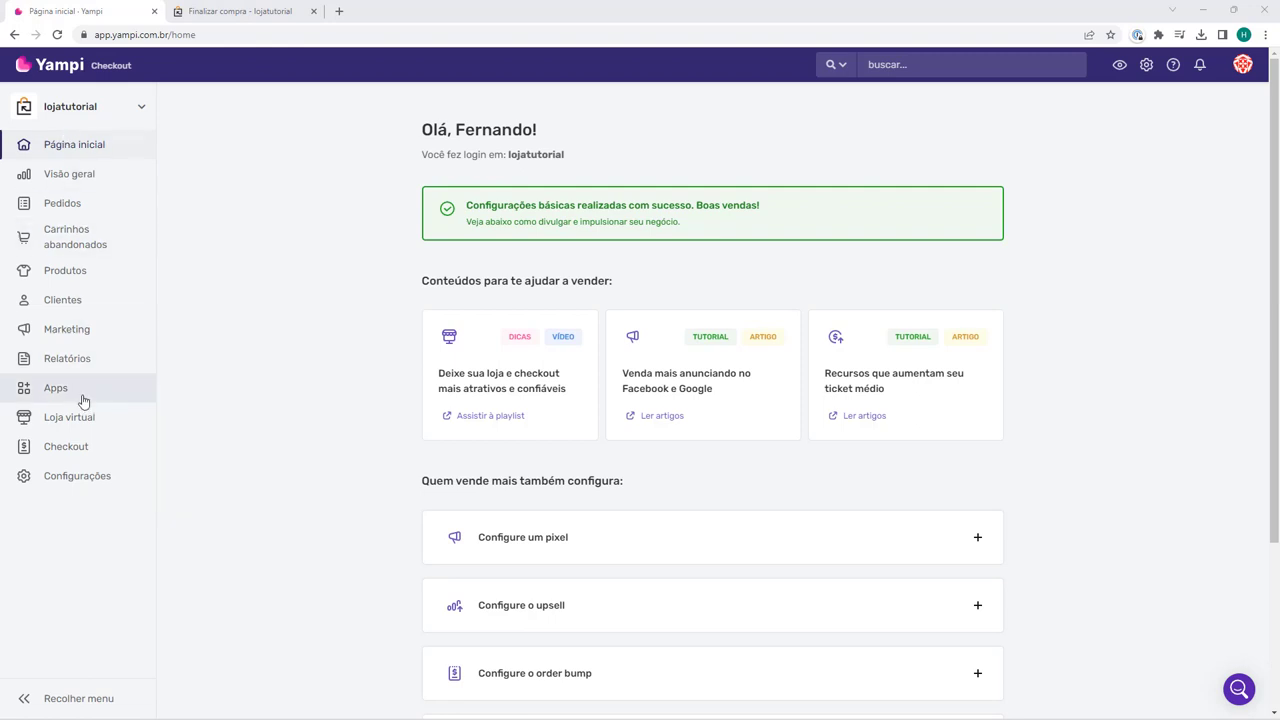
Step: Open the checkout's personalization settings
{"action": "mouse_move", "coordinate": [83, 479]}
{"action": "mouse_move", "coordinate": [63, 454]}
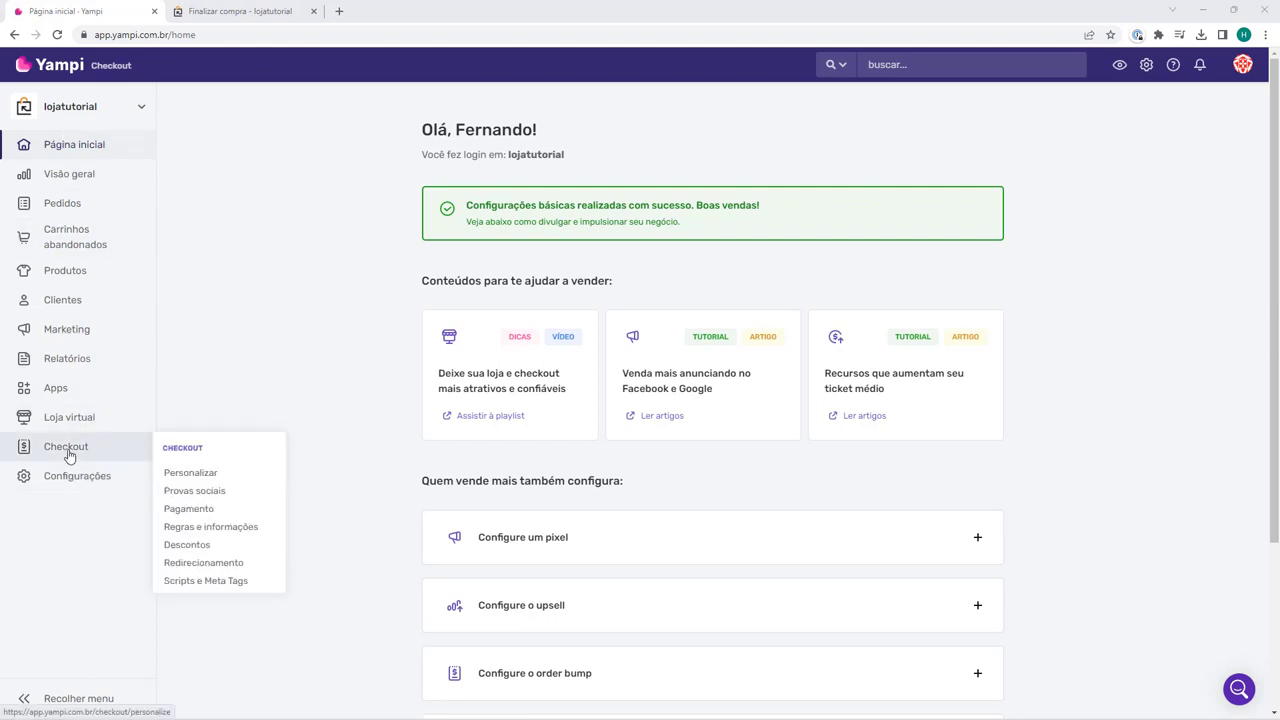
{"action": "left_click", "coordinate": [68, 452]}
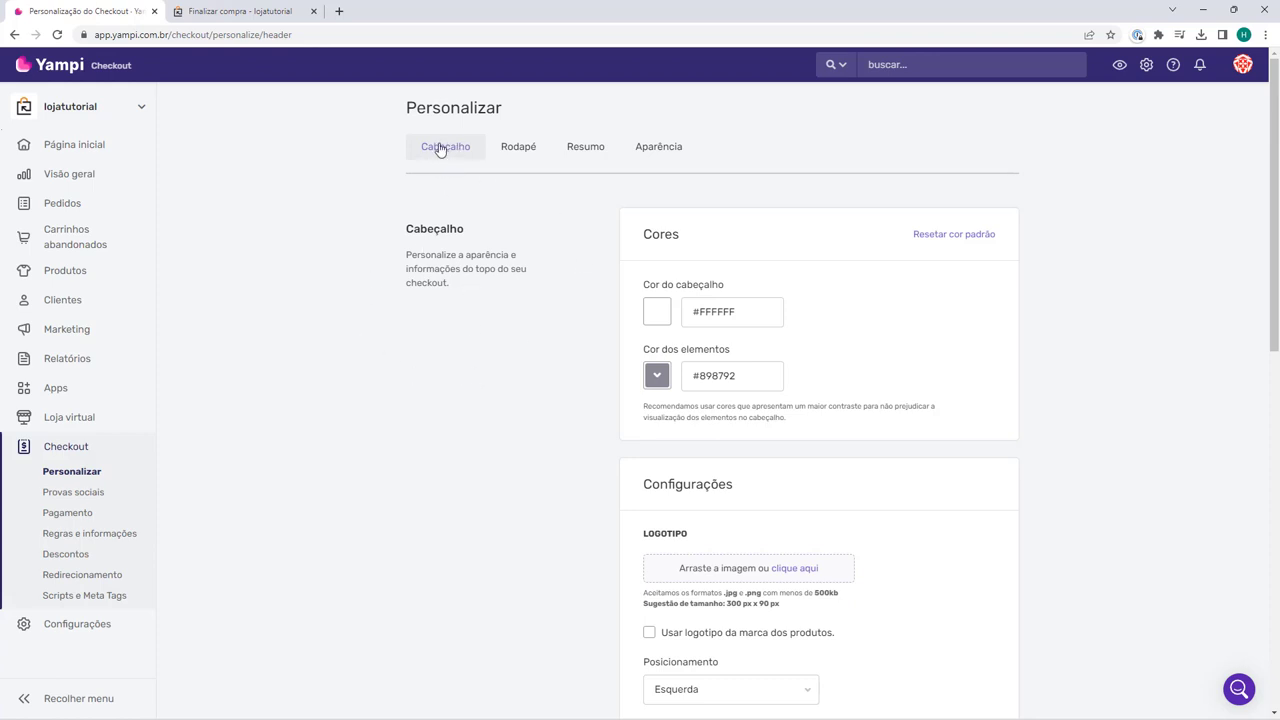
Step: Look through the Resumo and Aparência sections, and return to the Cabeçalho section to examine its colour settings
{"action": "left_click", "coordinate": [582, 152]}
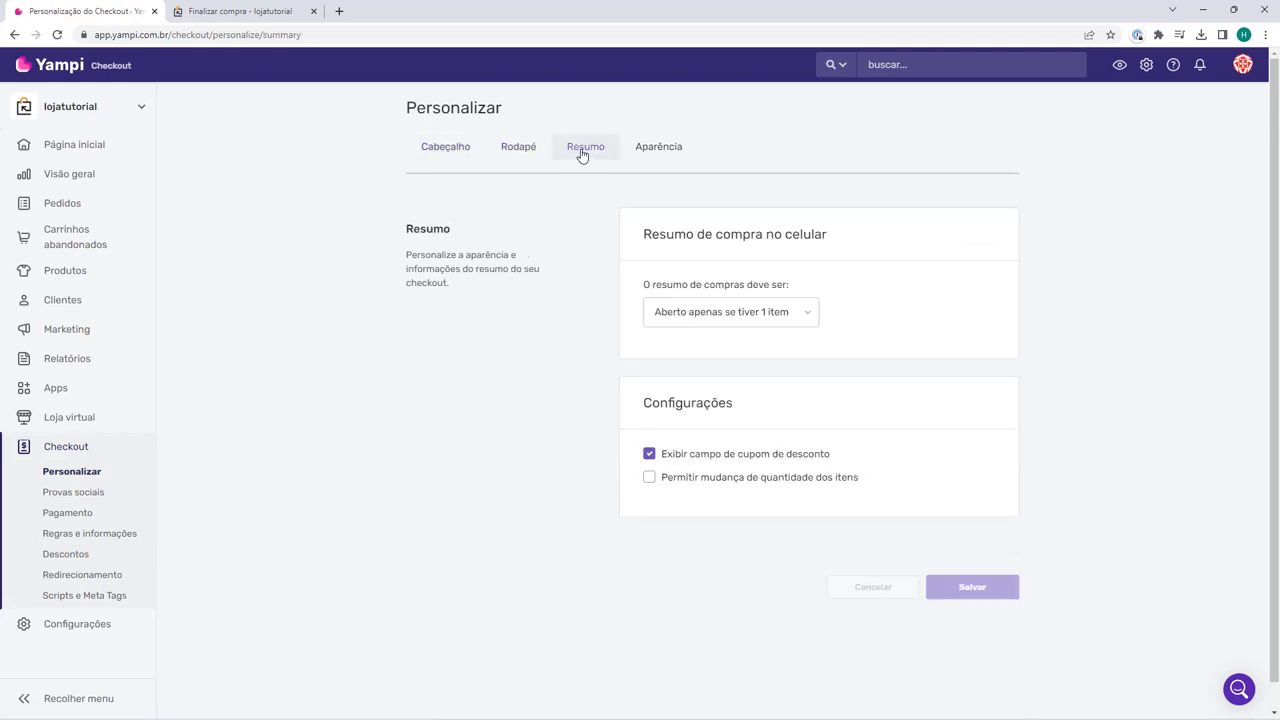
{"action": "left_click", "coordinate": [640, 148]}
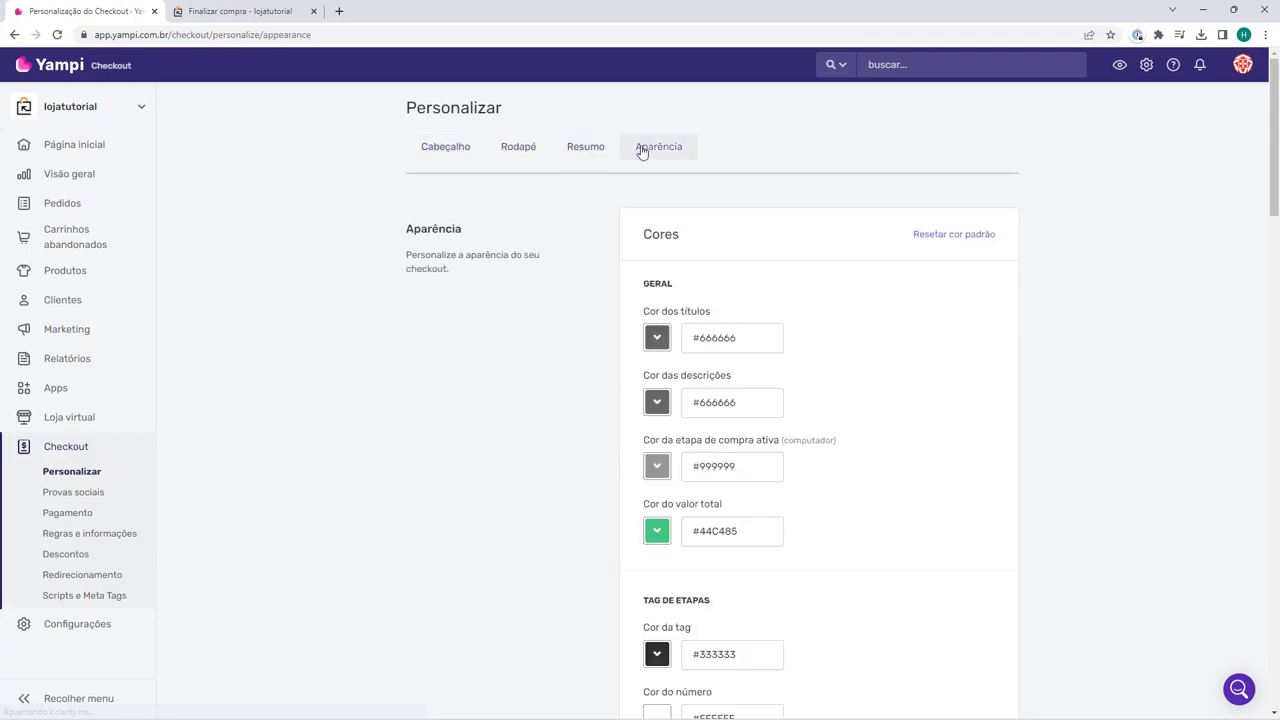
{"action": "left_click", "coordinate": [448, 155]}
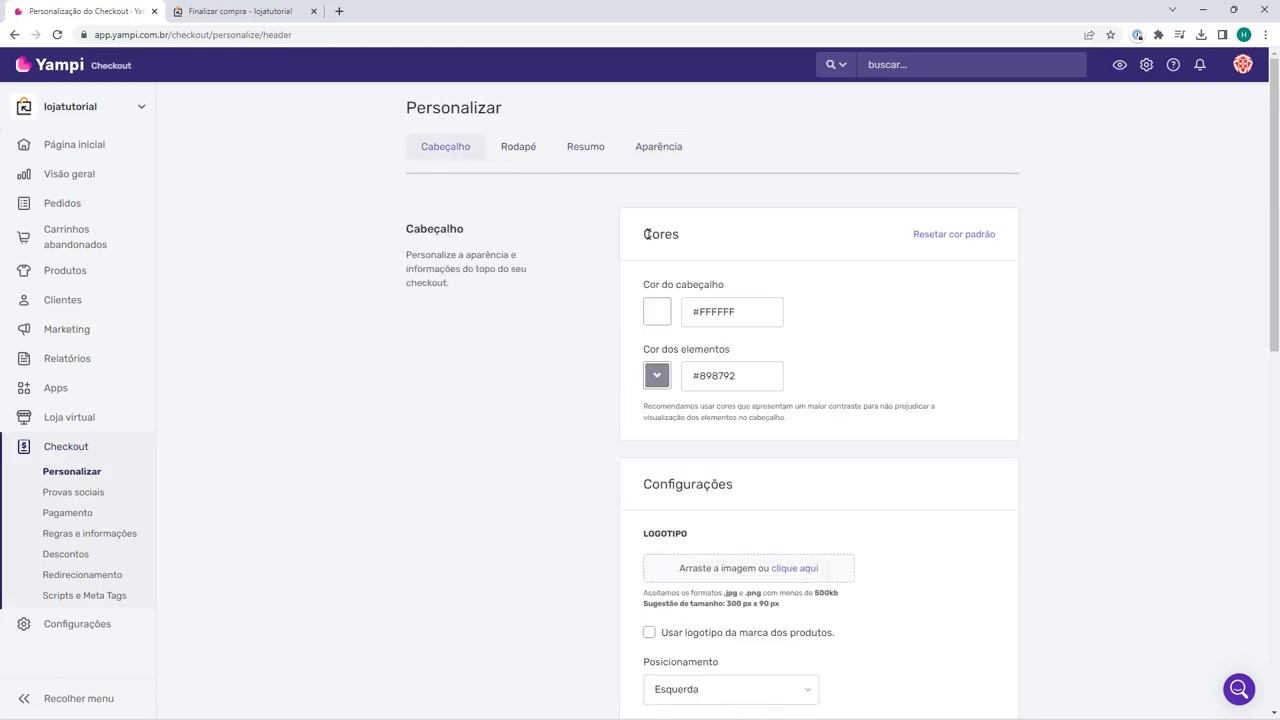
{"action": "left_click_drag", "start_coordinate": [640, 238], "coordinate": [680, 243]}
{"action": "left_click", "coordinate": [680, 241]}
{"action": "left_click_drag", "start_coordinate": [643, 290], "coordinate": [674, 287]}
{"action": "left_click_drag", "start_coordinate": [640, 355], "coordinate": [690, 352]}
{"action": "left_click", "coordinate": [690, 352]}
{"action": "left_click", "coordinate": [657, 318]}
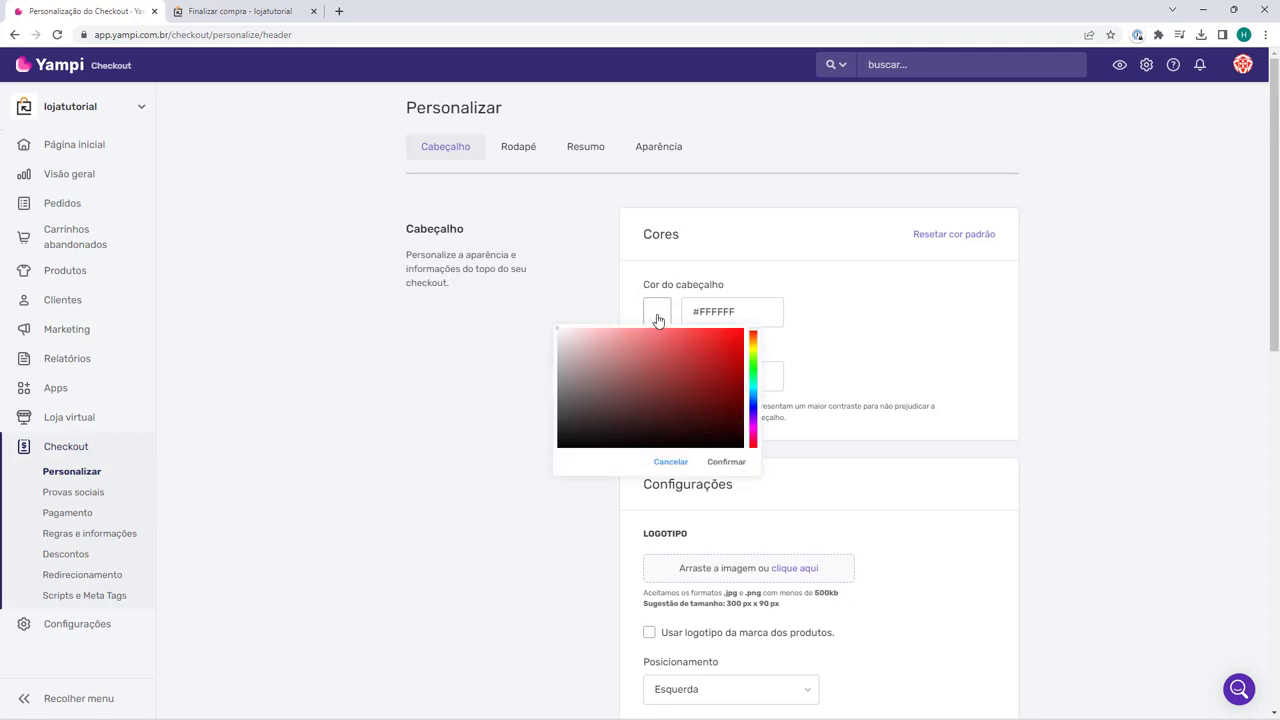
{"action": "mouse_move", "coordinate": [651, 374]}
{"action": "left_mouse_down"}
{"action": "mouse_move", "coordinate": [700, 355]}
{"action": "mouse_move", "coordinate": [683, 396]}
{"action": "mouse_move", "coordinate": [609, 420]}
{"action": "mouse_move", "coordinate": [696, 363]}
{"action": "mouse_move", "coordinate": [691, 389]}
{"action": "mouse_move", "coordinate": [720, 358]}
{"action": "mouse_move", "coordinate": [677, 457]}
{"action": "left_mouse_up"}
{"action": "left_click", "coordinate": [754, 372]}
{"action": "left_click", "coordinate": [672, 461]}
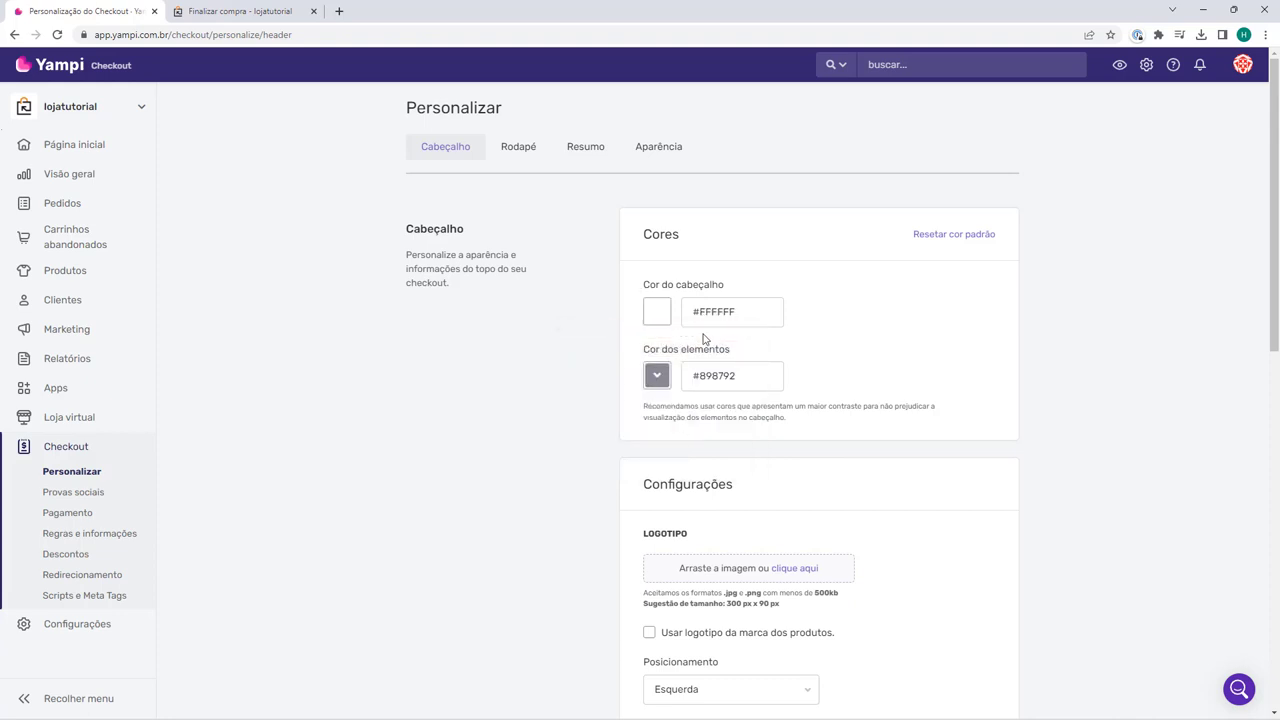
Step: Set the checkout's header colour to #0e1b4d
{"action": "double_click", "coordinate": [713, 315]}
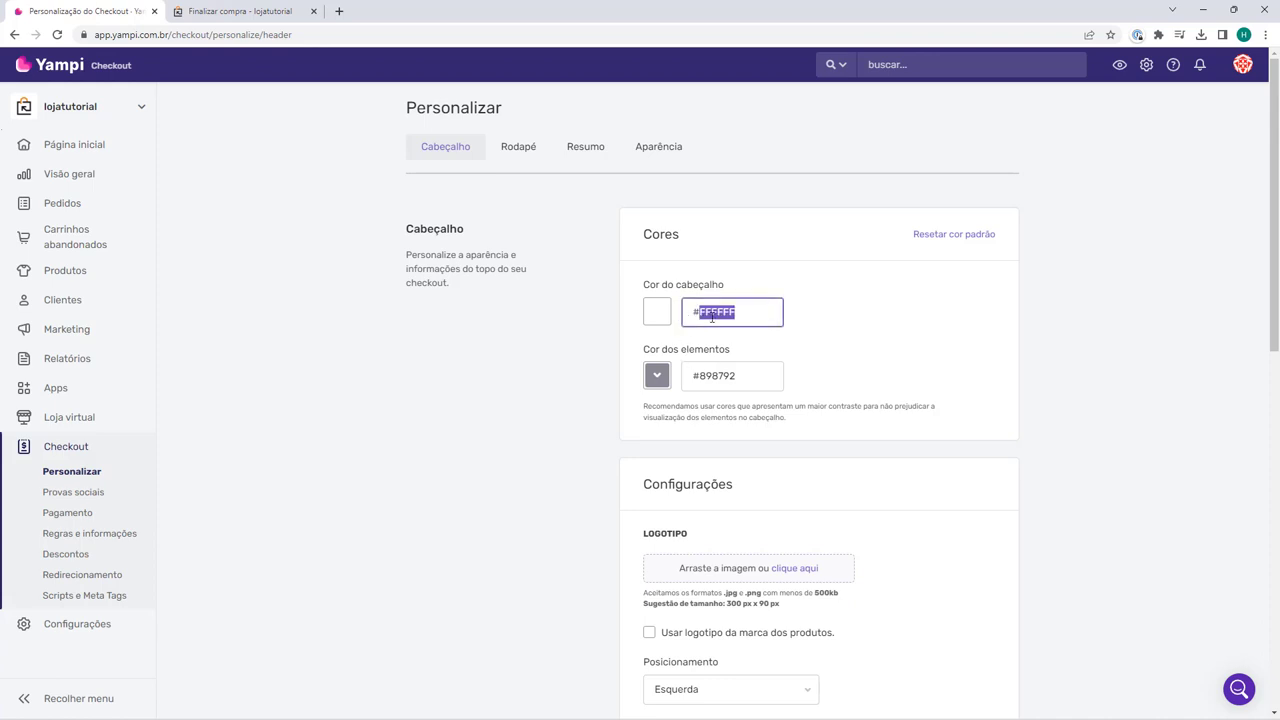
{"action": "type", "text": "0e1b4d"}
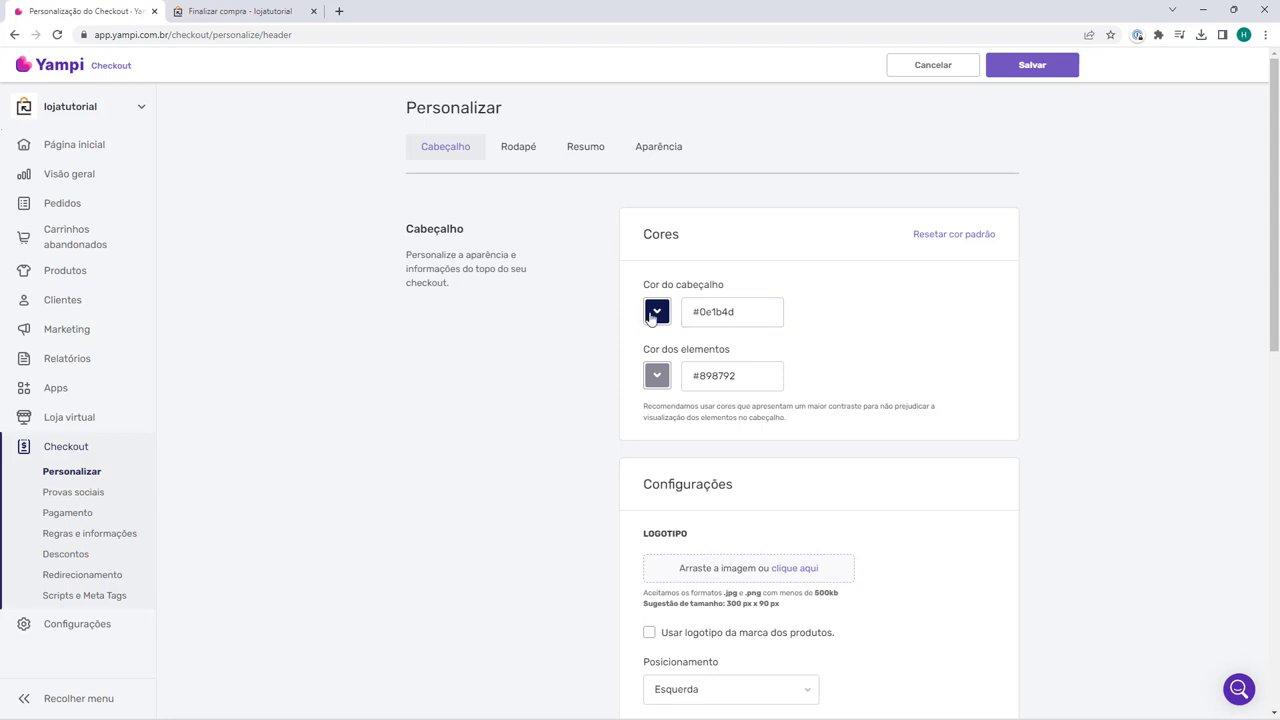
{"action": "left_click", "coordinate": [656, 312]}
{"action": "left_click_drag", "start_coordinate": [652, 370], "coordinate": [684, 373]}
{"action": "left_click", "coordinate": [714, 312]}
Step: Set the header's element colour to white (#FFFFFF)
{"action": "left_click_drag", "start_coordinate": [641, 349], "coordinate": [706, 357]}
{"action": "left_click", "coordinate": [678, 352]}
{"action": "left_click", "coordinate": [653, 385]}
{"action": "left_click_drag", "start_coordinate": [618, 415], "coordinate": [557, 394]}
{"action": "left_click", "coordinate": [726, 526]}
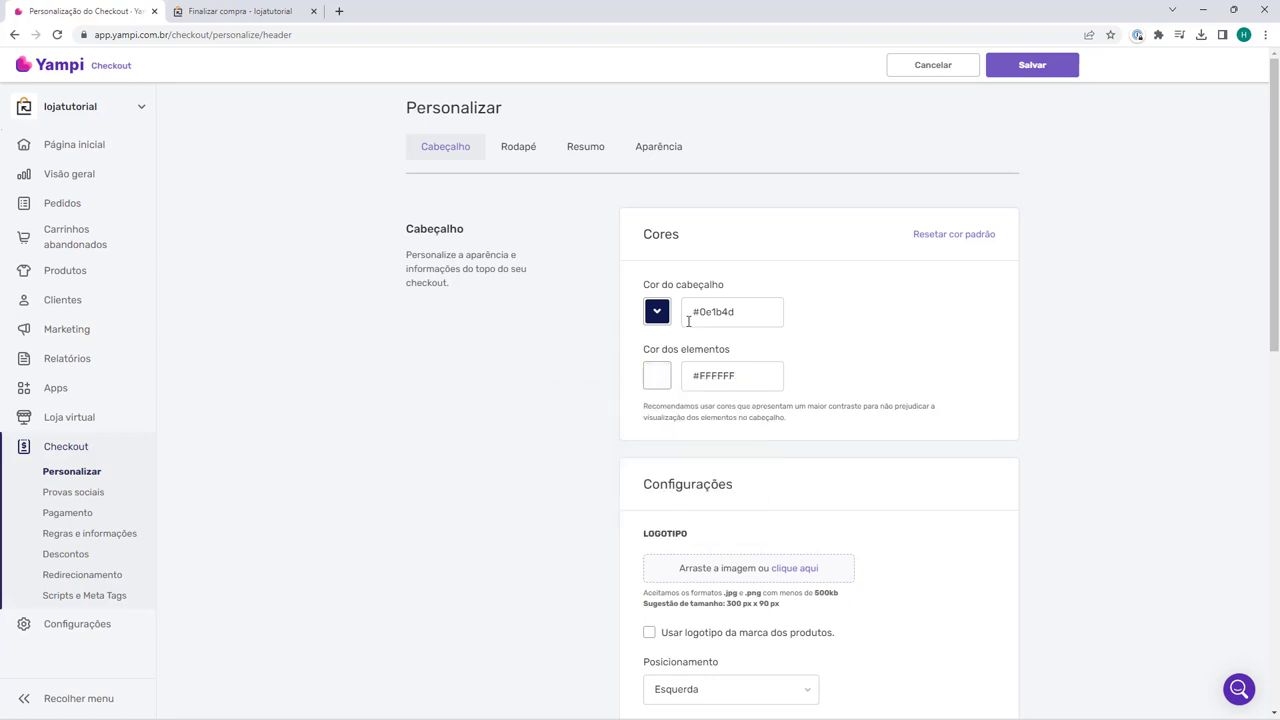
{"action": "left_click", "coordinate": [662, 315]}
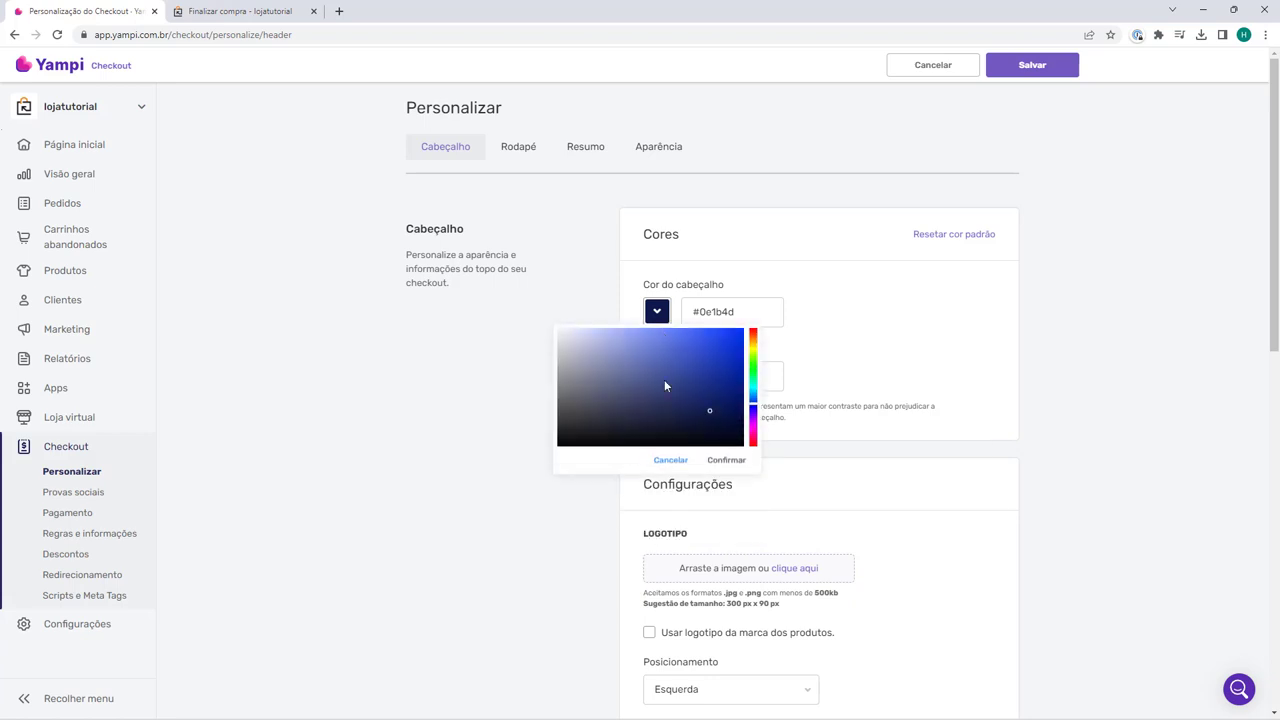
{"action": "left_click", "coordinate": [680, 466]}
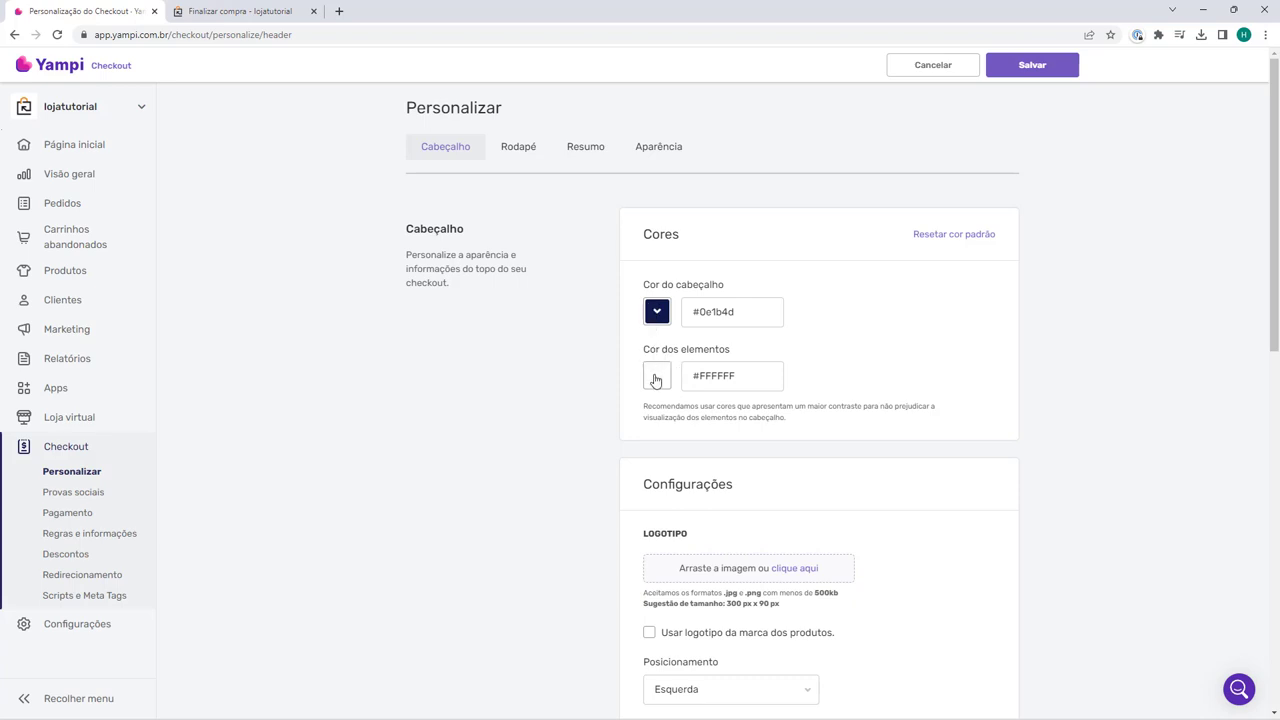
Step: Try the option to use the products' brand logo and another logo positioning, and restore the positioning to Esquerda
{"action": "scroll", "coordinate": [623, 334], "scroll_direction": "down", "scroll_amount": 2}
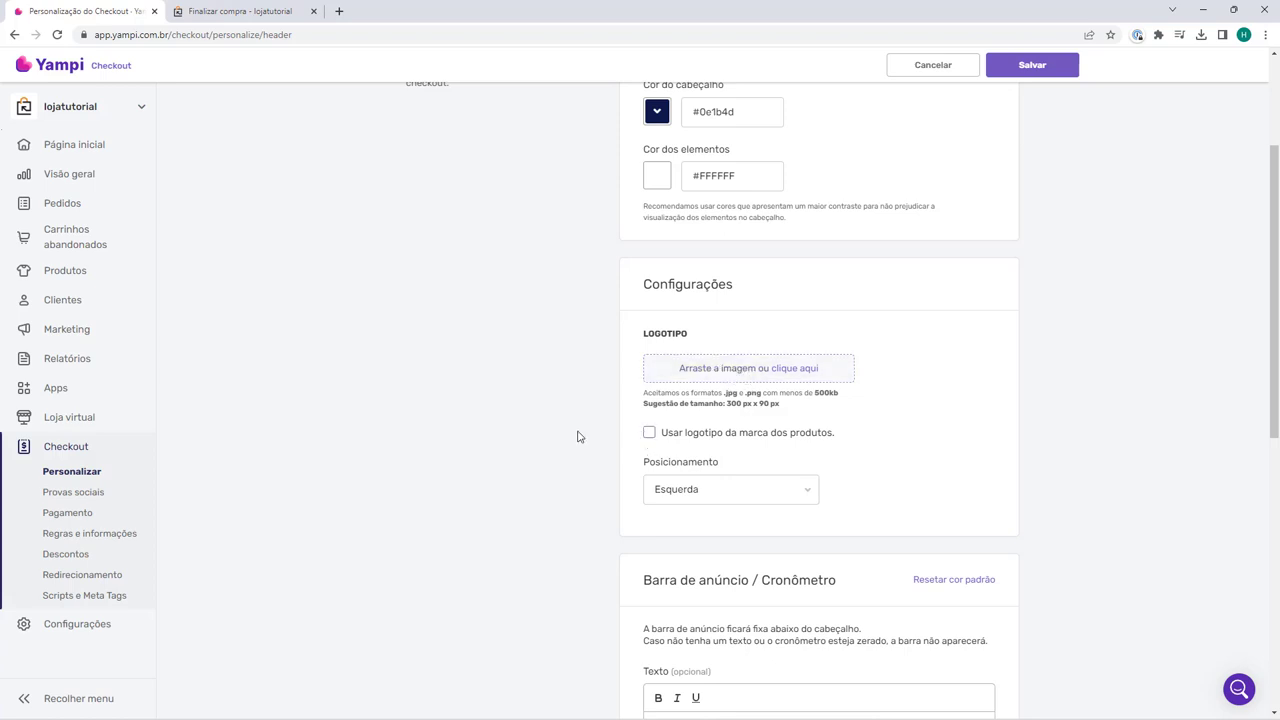
{"action": "left_click", "coordinate": [649, 436]}
{"action": "left_click", "coordinate": [649, 434]}
{"action": "left_click_drag", "start_coordinate": [643, 466], "coordinate": [710, 467]}
{"action": "left_click", "coordinate": [709, 470]}
{"action": "left_click", "coordinate": [670, 486]}
{"action": "left_click", "coordinate": [648, 553]}
{"action": "left_click", "coordinate": [698, 496]}
{"action": "left_click", "coordinate": [690, 524]}
Step: Enter "FRETE GRATIS!!!" as the text of the announcement bar
{"action": "scroll", "coordinate": [623, 490], "scroll_direction": "down", "scroll_amount": 3}
{"action": "left_click_drag", "start_coordinate": [643, 247], "coordinate": [837, 251]}
{"action": "left_click", "coordinate": [766, 262]}
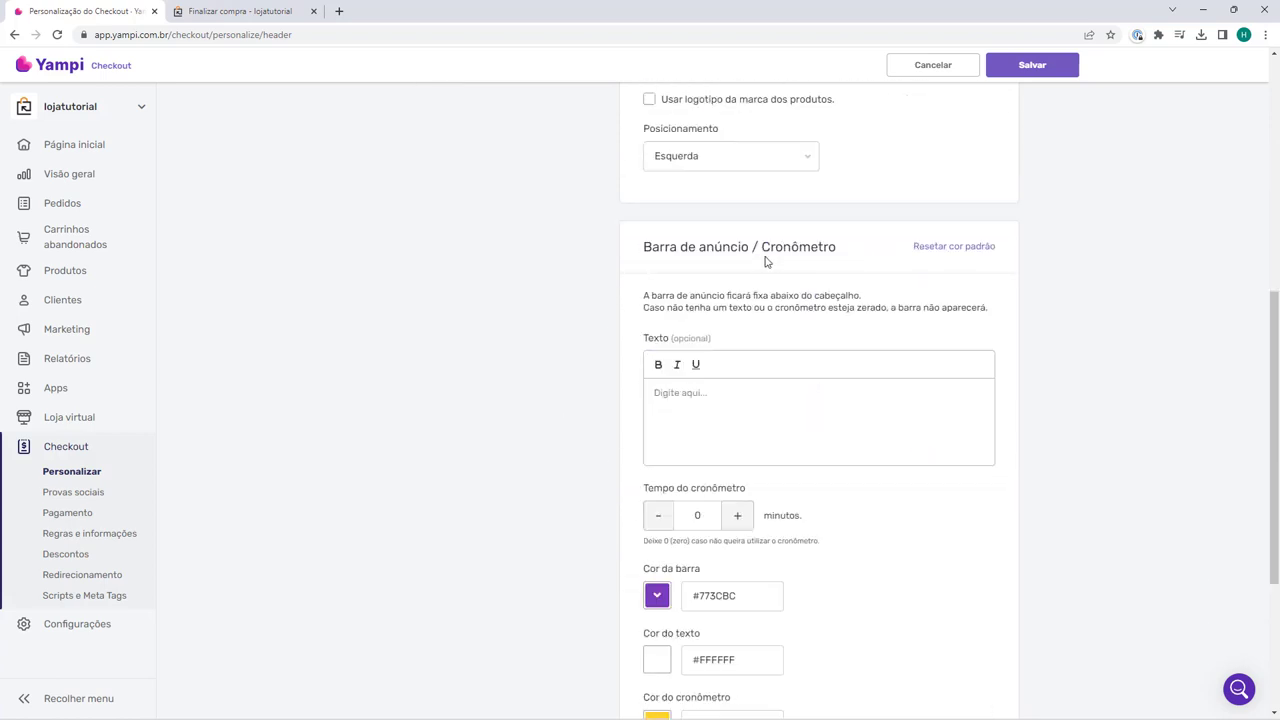
{"action": "scroll", "coordinate": [648, 255], "scroll_direction": "down", "scroll_amount": 1}
{"action": "scroll", "coordinate": [643, 243], "scroll_direction": "down", "scroll_amount": 1}
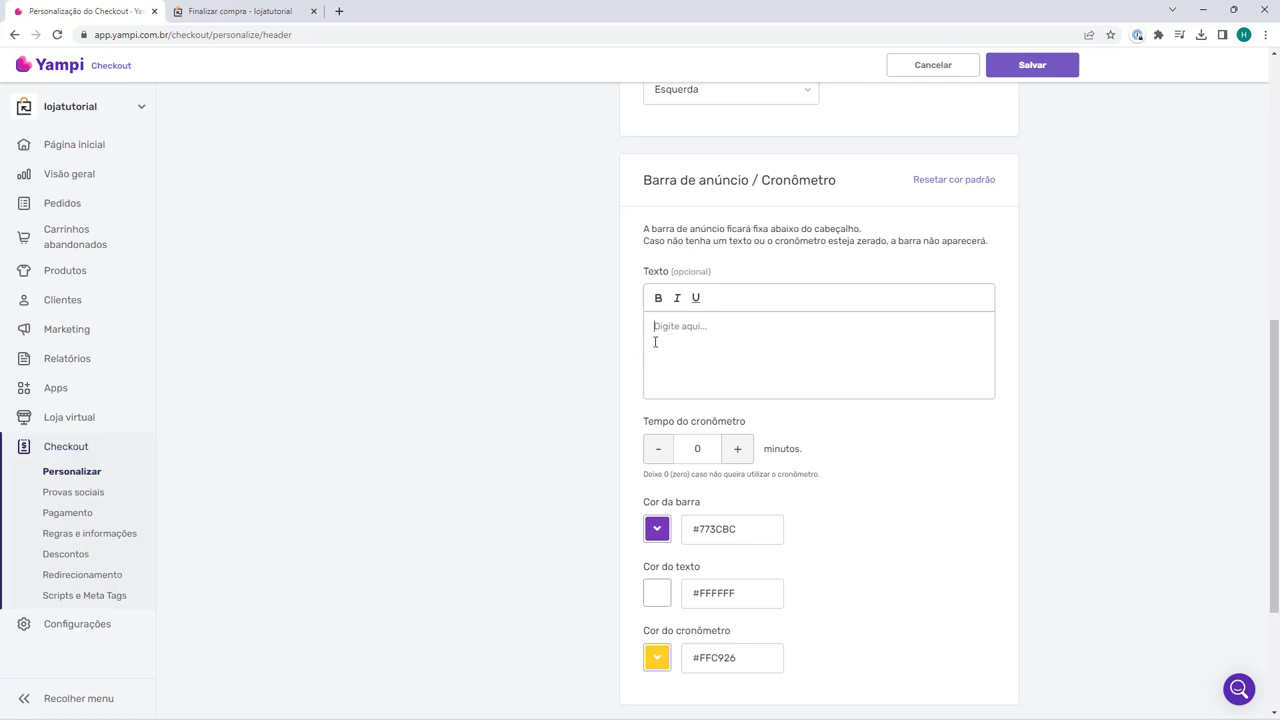
{"action": "type", "text": "FRETE GRATIS!!!"}
Step: Try raising the announcement bar's timer in one-minute increments and reset it to 0 minutes
{"action": "left_click_drag", "start_coordinate": [647, 424], "coordinate": [677, 424]}
{"action": "scroll", "coordinate": [640, 440], "scroll_direction": "down", "scroll_amount": 1}
{"action": "left_click_drag", "start_coordinate": [642, 357], "coordinate": [676, 356]}
{"action": "left_click", "coordinate": [697, 306]}
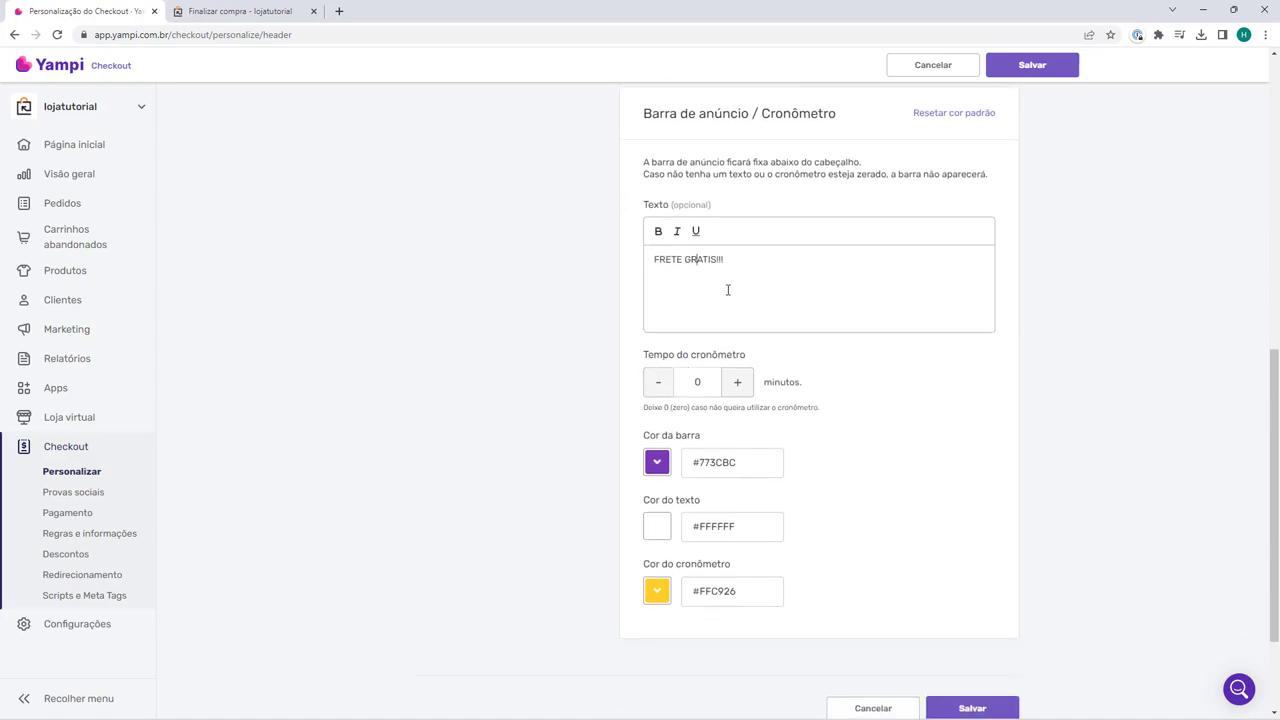
{"action": "left_click_drag", "start_coordinate": [641, 367], "coordinate": [742, 355]}
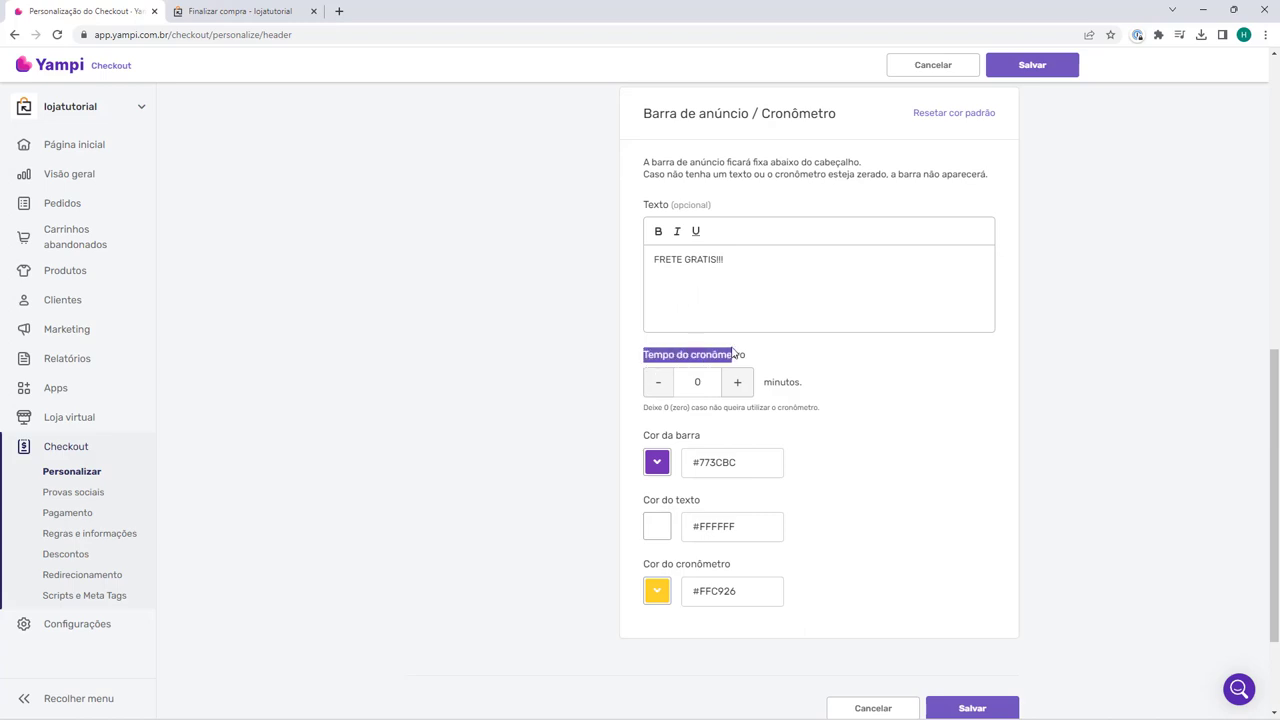
{"action": "left_click", "coordinate": [716, 355]}
{"action": "left_click", "coordinate": [746, 391]}
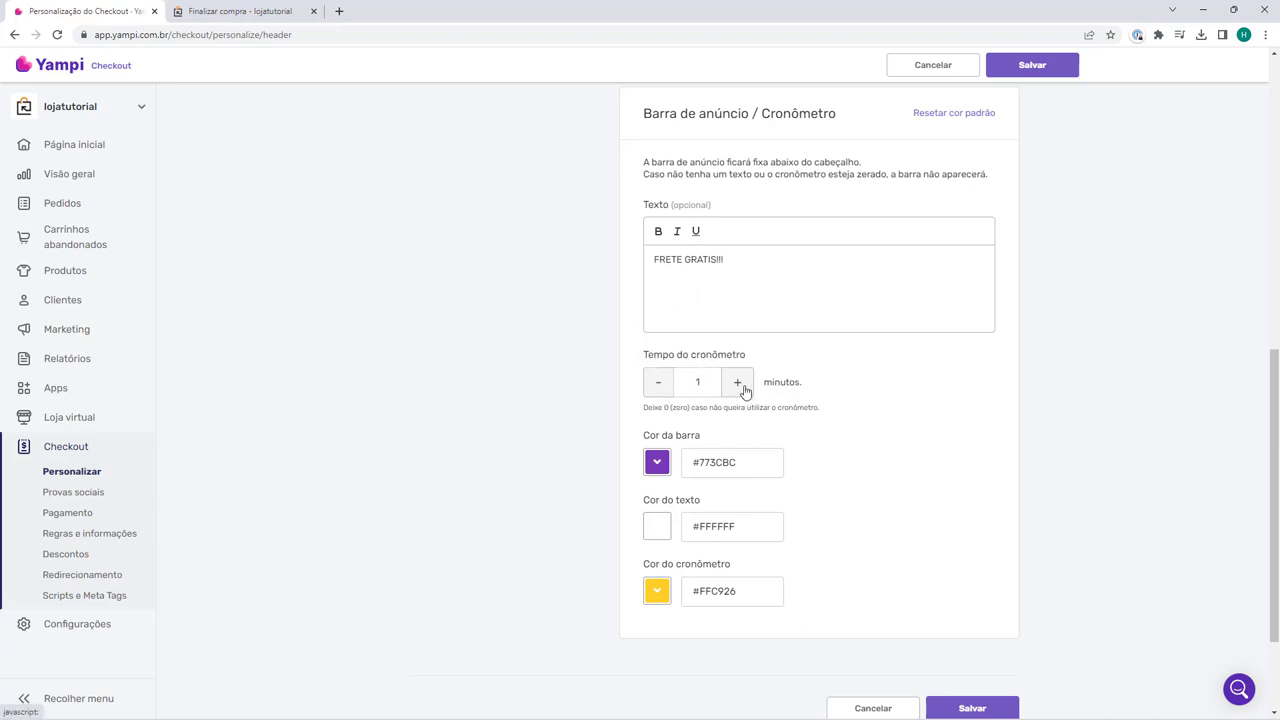
{"action": "left_click", "coordinate": [743, 390]}
{"action": "left_click", "coordinate": [741, 389]}
{"action": "left_click", "coordinate": [740, 389]}
{"action": "double_click", "coordinate": [706, 381]}
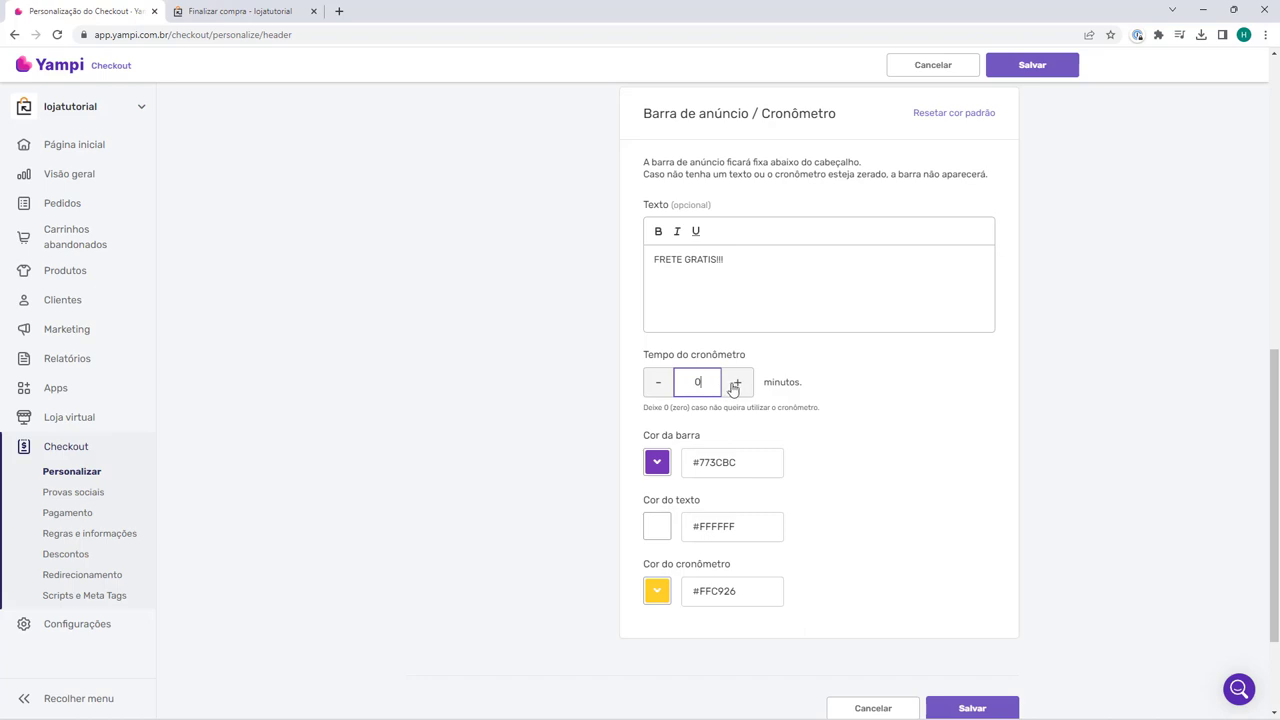
Step: Increase the announcement bar's timer duration by a few minutes
{"action": "left_click", "coordinate": [734, 385]}
{"action": "left_click", "coordinate": [734, 386]}
{"action": "left_click", "coordinate": [733, 388]}
{"action": "left_click", "coordinate": [734, 388]}
Step: In the Rodapé section, set the footer colour to #0e1b4d and the text colour to #FFFFFF
{"action": "scroll", "coordinate": [630, 488], "scroll_direction": "up", "scroll_amount": 10}
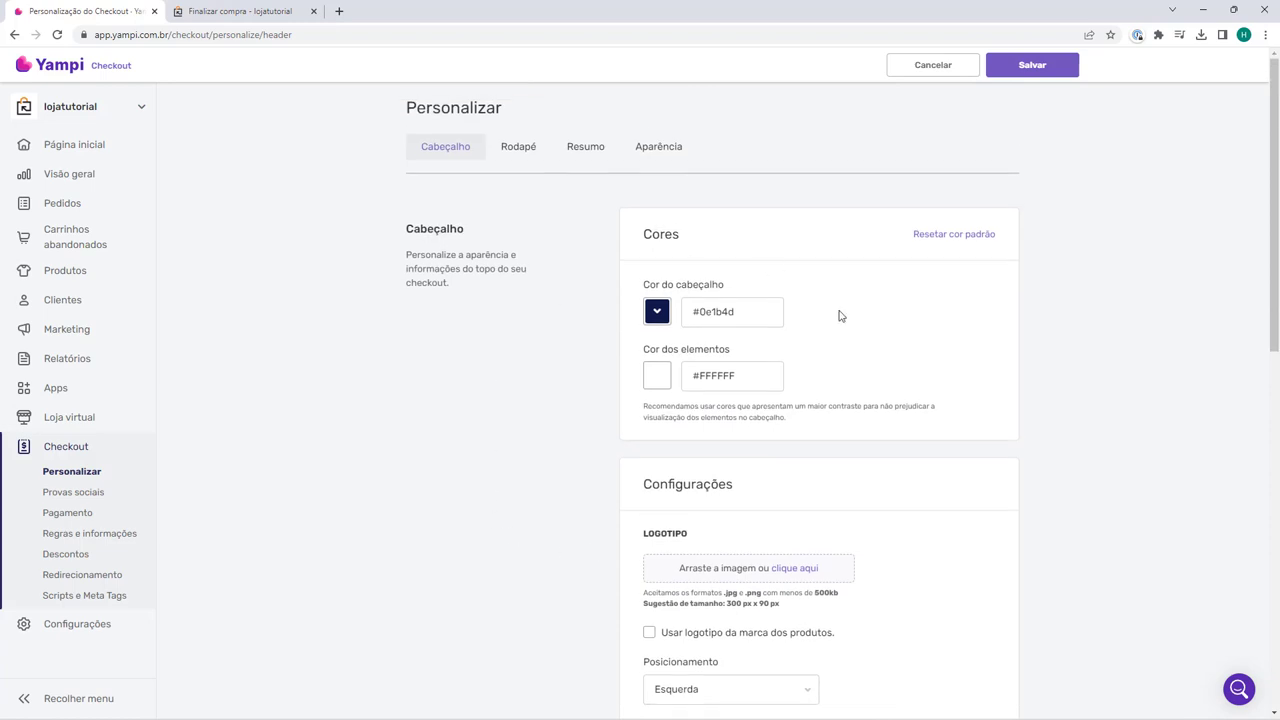
{"action": "left_click", "coordinate": [510, 150]}
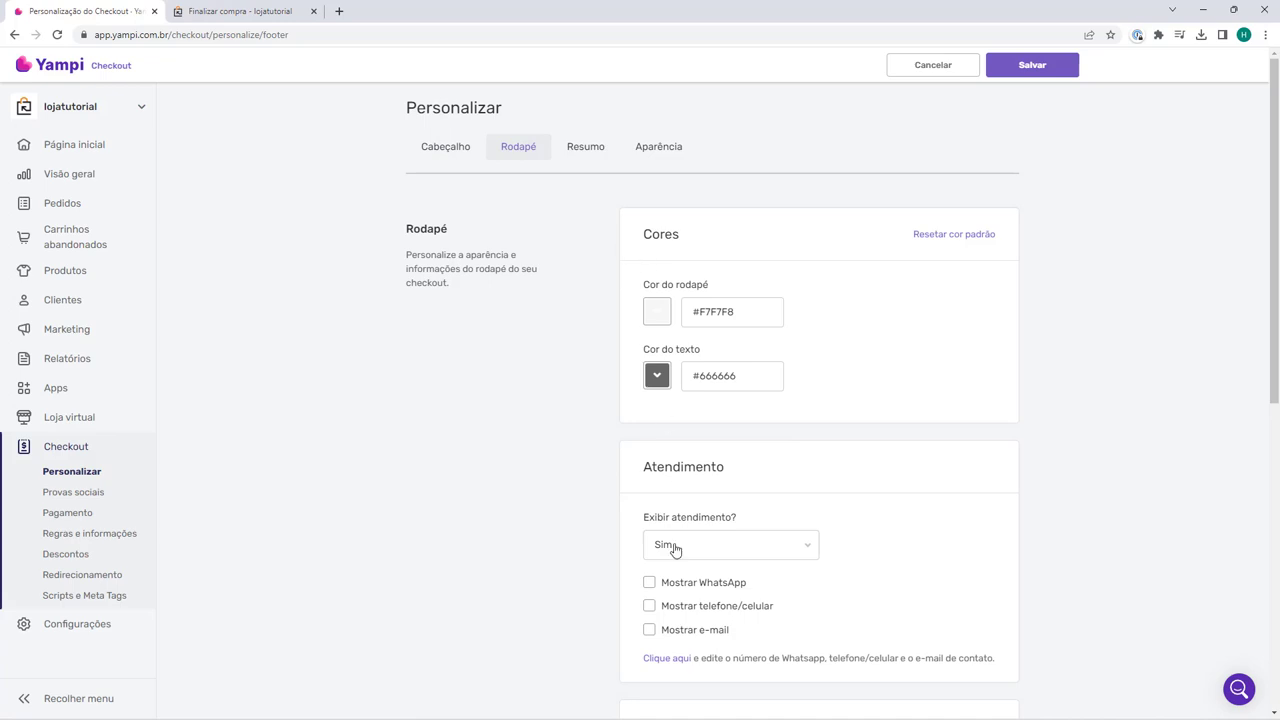
{"action": "left_click", "coordinate": [714, 310]}
{"action": "double_click", "coordinate": [717, 311]}
{"action": "type", "text": "0e1b4d"}
{"action": "left_click", "coordinate": [657, 375]}
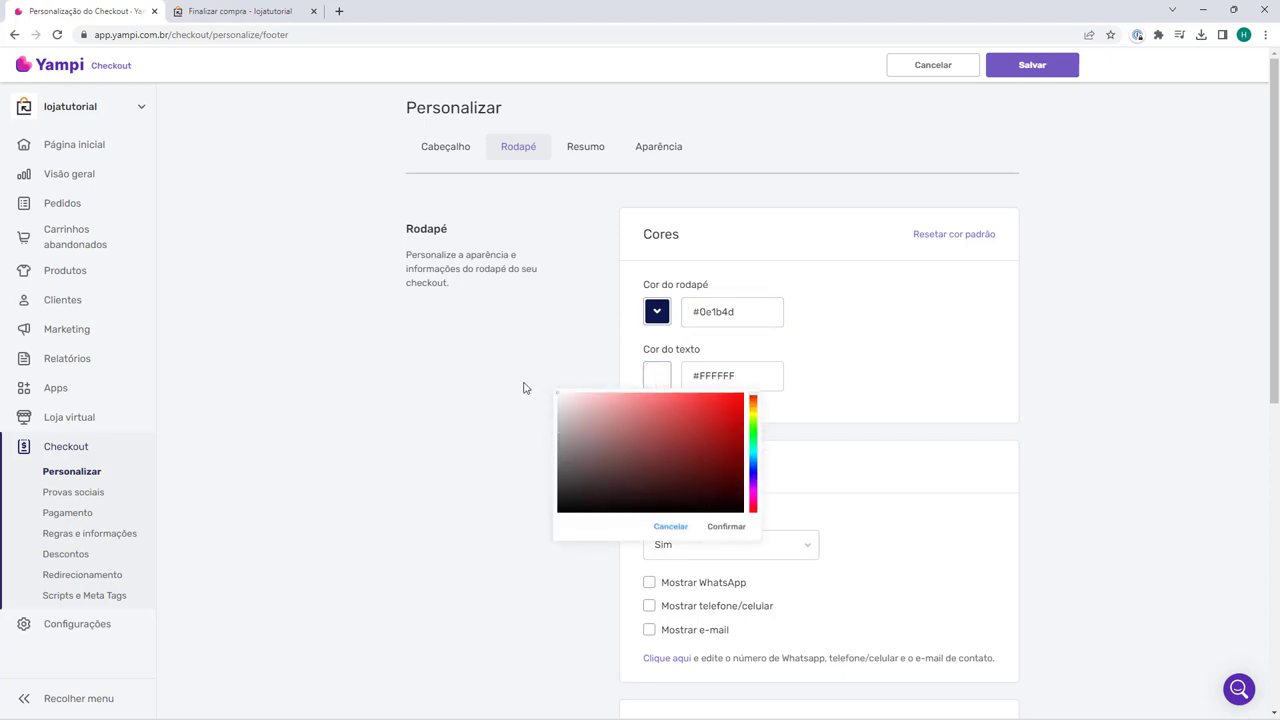
{"action": "left_click", "coordinate": [728, 527]}
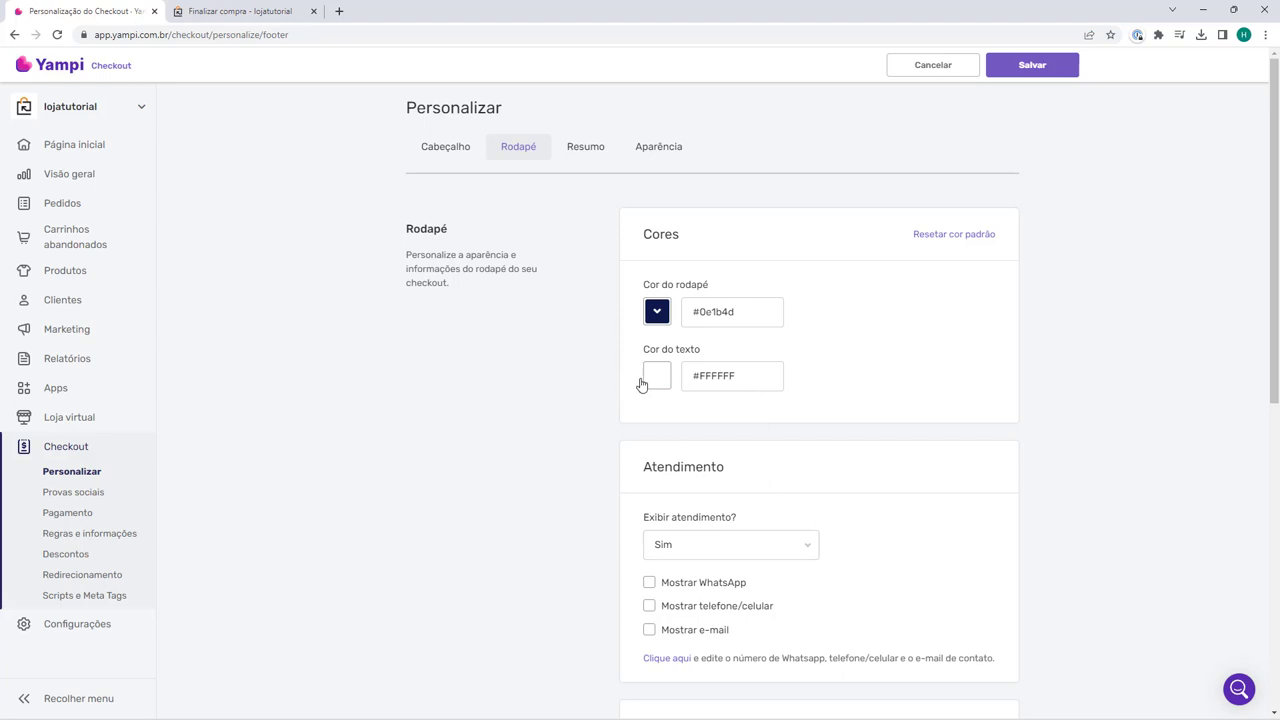
Step: Turn off the customer service display in the footer by setting "Exibir atendimento?" to Não
{"action": "scroll", "coordinate": [642, 385], "scroll_direction": "down", "scroll_amount": 2}
{"action": "double_click", "coordinate": [656, 335]}
{"action": "left_click", "coordinate": [674, 337]}
{"action": "scroll", "coordinate": [674, 337], "scroll_direction": "down", "scroll_amount": 1}
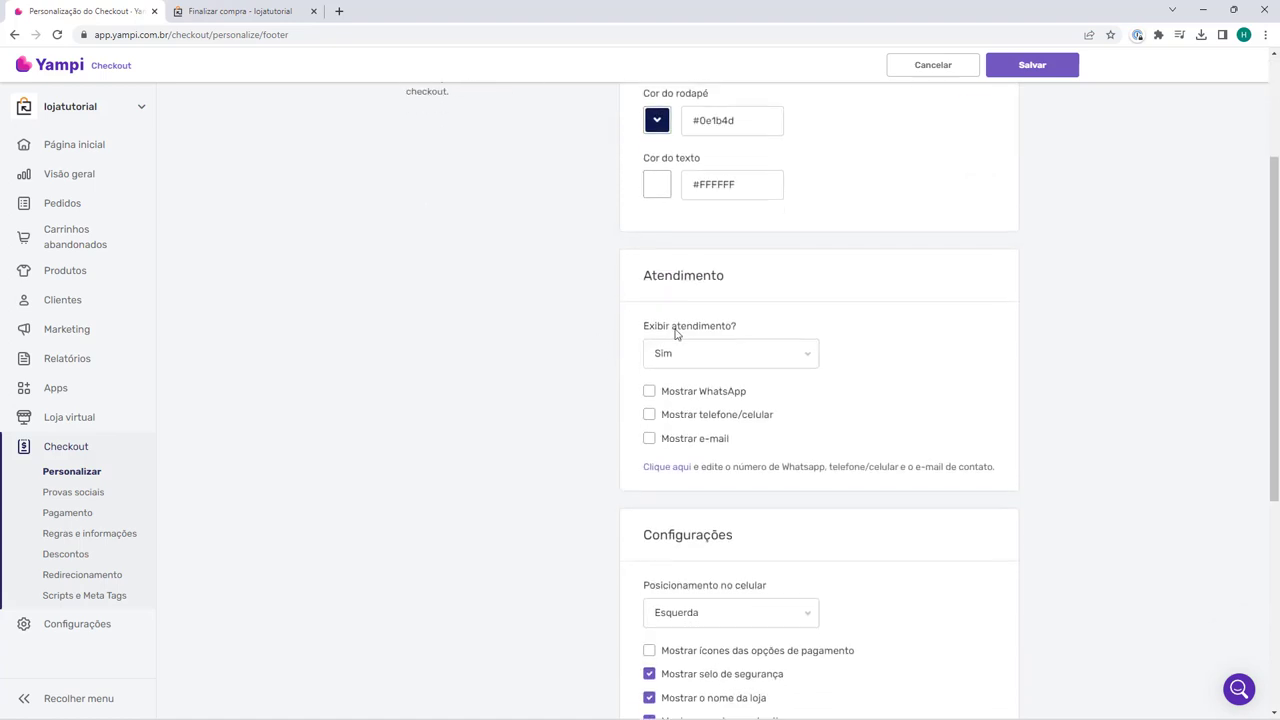
{"action": "left_click", "coordinate": [660, 344]}
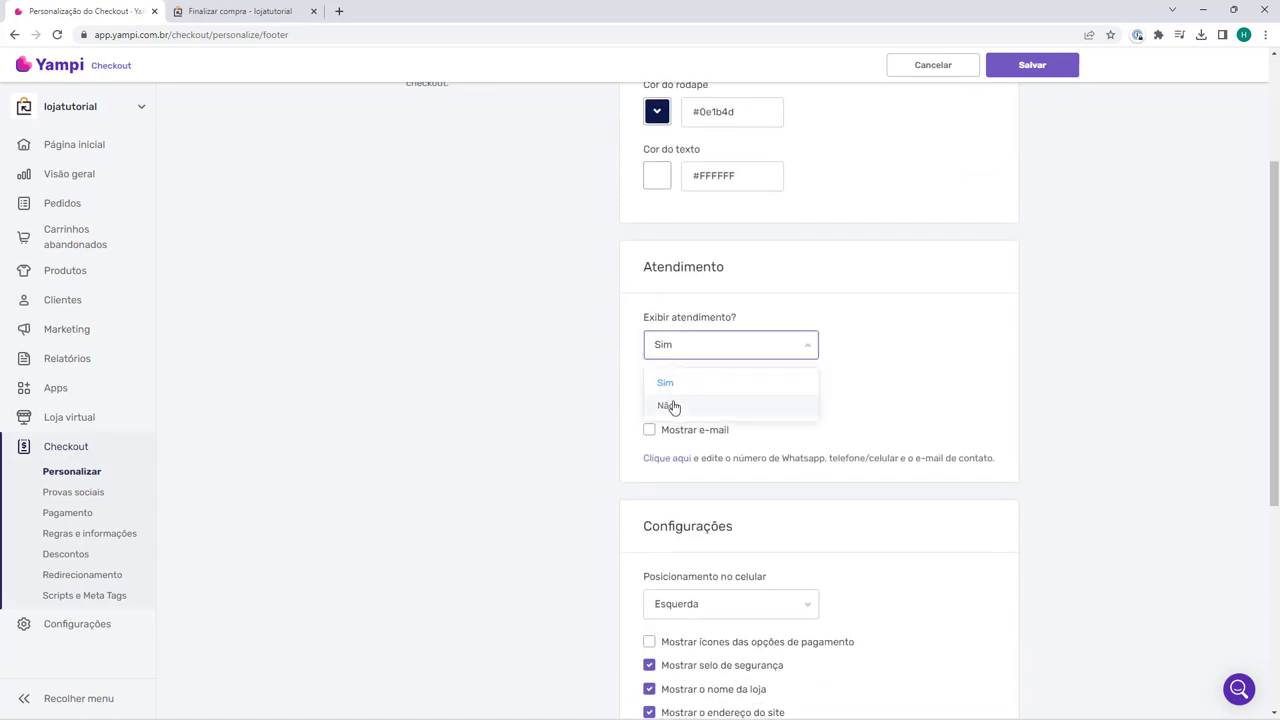
{"action": "left_click", "coordinate": [673, 407]}
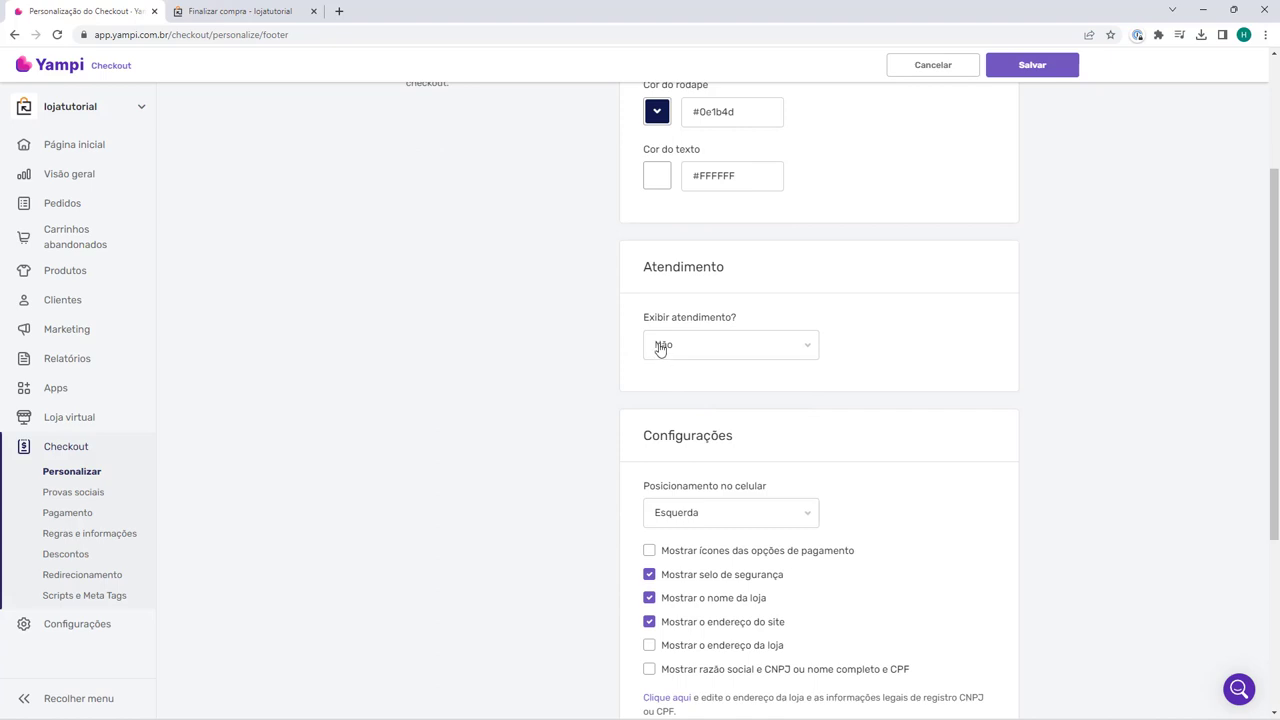
Step: Turn the footer's customer service display back on and show WhatsApp, telephone and e-mail
{"action": "left_click", "coordinate": [682, 348]}
{"action": "left_click", "coordinate": [666, 380]}
{"action": "left_click", "coordinate": [648, 383]}
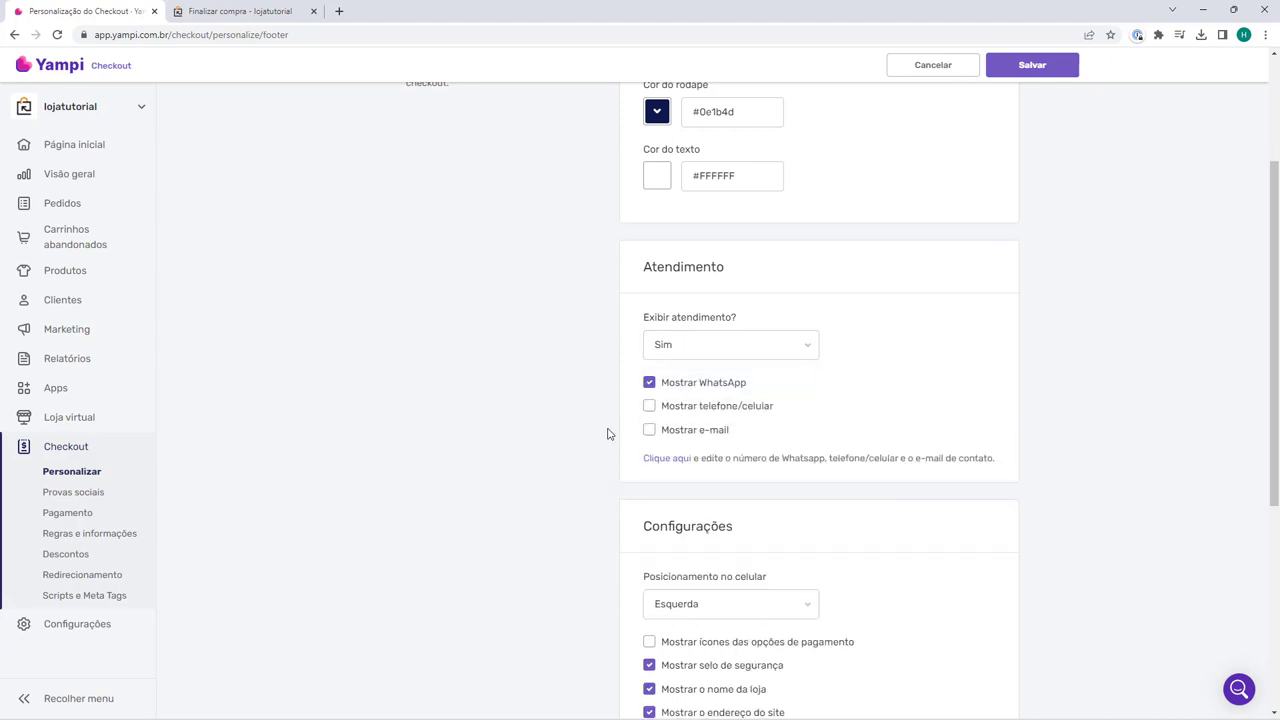
{"action": "left_click", "coordinate": [649, 406]}
{"action": "left_click", "coordinate": [650, 430]}
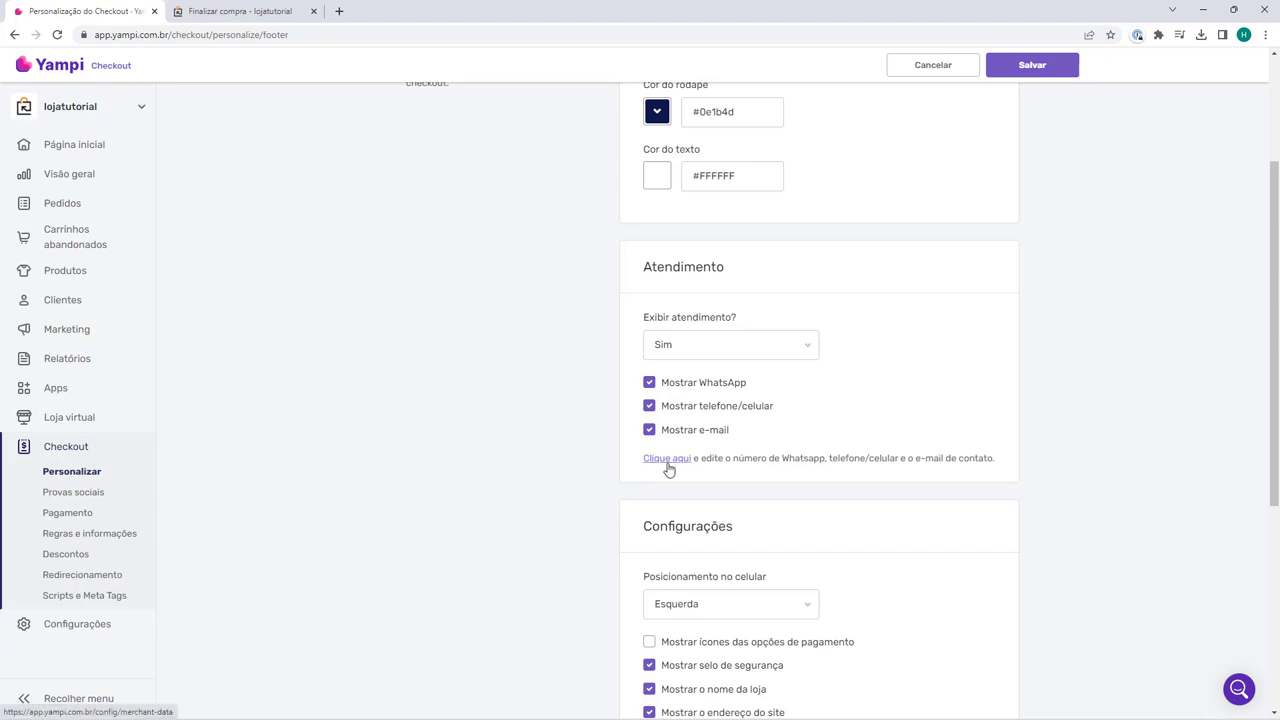
Step: Disable the WhatsApp, telephone and e-mail options and set the customer service display back to Não
{"action": "left_click", "coordinate": [649, 430]}
{"action": "left_click", "coordinate": [649, 406]}
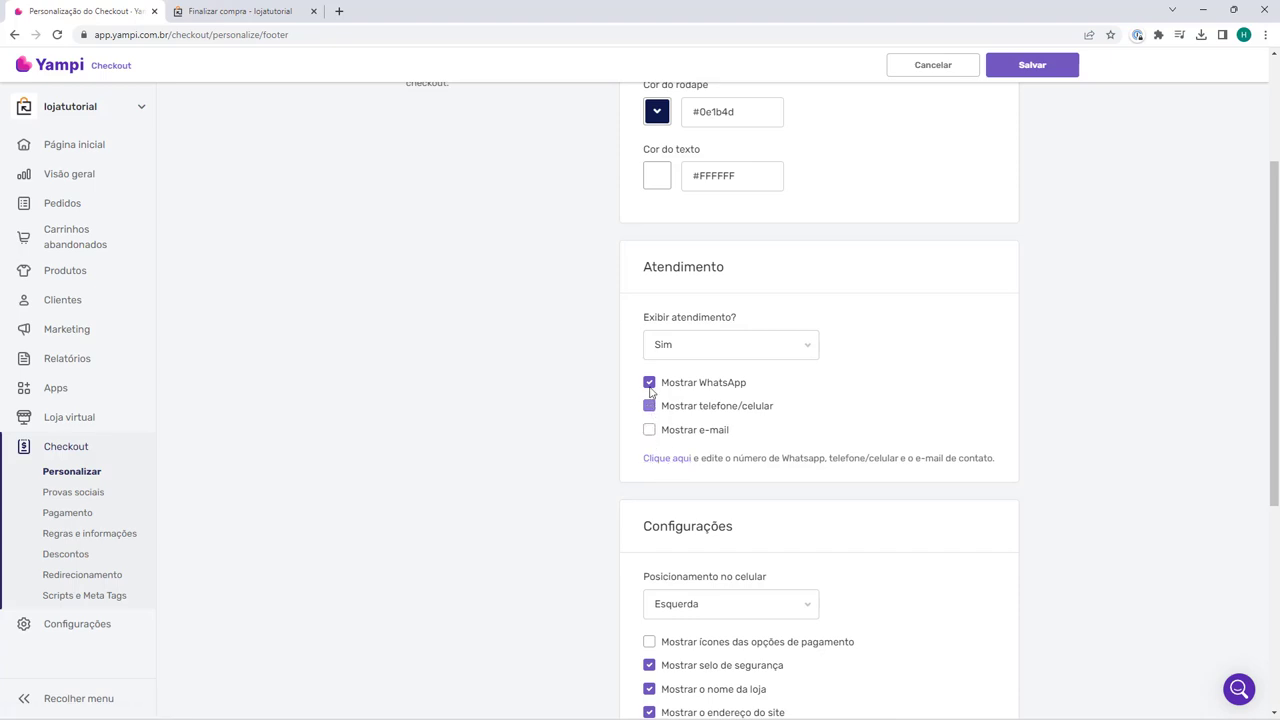
{"action": "left_click", "coordinate": [649, 383]}
{"action": "left_click", "coordinate": [683, 349]}
{"action": "left_click", "coordinate": [666, 403]}
Step: Set the footer's positioning on mobile to Centralizado
{"action": "scroll", "coordinate": [612, 360], "scroll_direction": "down", "scroll_amount": 2}
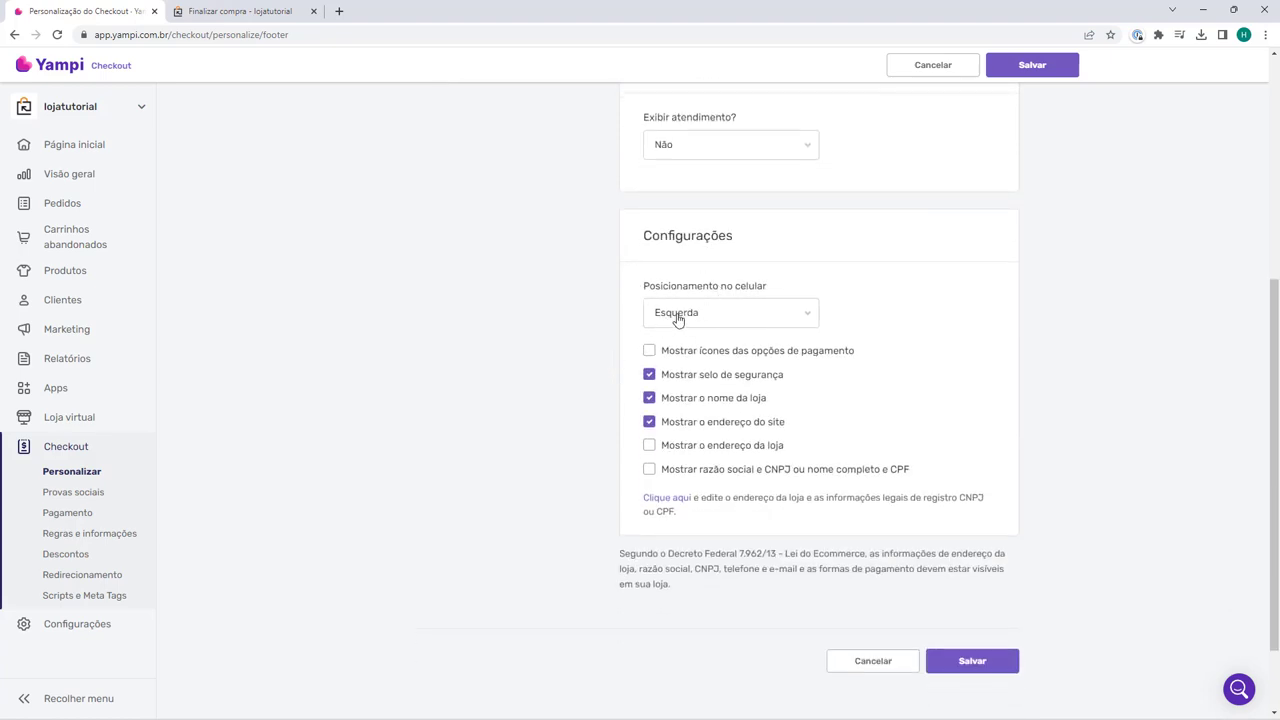
{"action": "left_click", "coordinate": [677, 316]}
{"action": "left_click", "coordinate": [567, 360]}
{"action": "left_click", "coordinate": [682, 326]}
{"action": "left_click", "coordinate": [688, 369]}
{"action": "left_click", "coordinate": [688, 319]}
{"action": "left_click", "coordinate": [686, 348]}
{"action": "left_click", "coordinate": [691, 318]}
{"action": "left_click", "coordinate": [681, 373]}
Step: Show the payment option icons in the footer, and toggle the legal name and CNPJ/CPF display on and off again
{"action": "scroll", "coordinate": [583, 343], "scroll_direction": "down", "scroll_amount": 1}
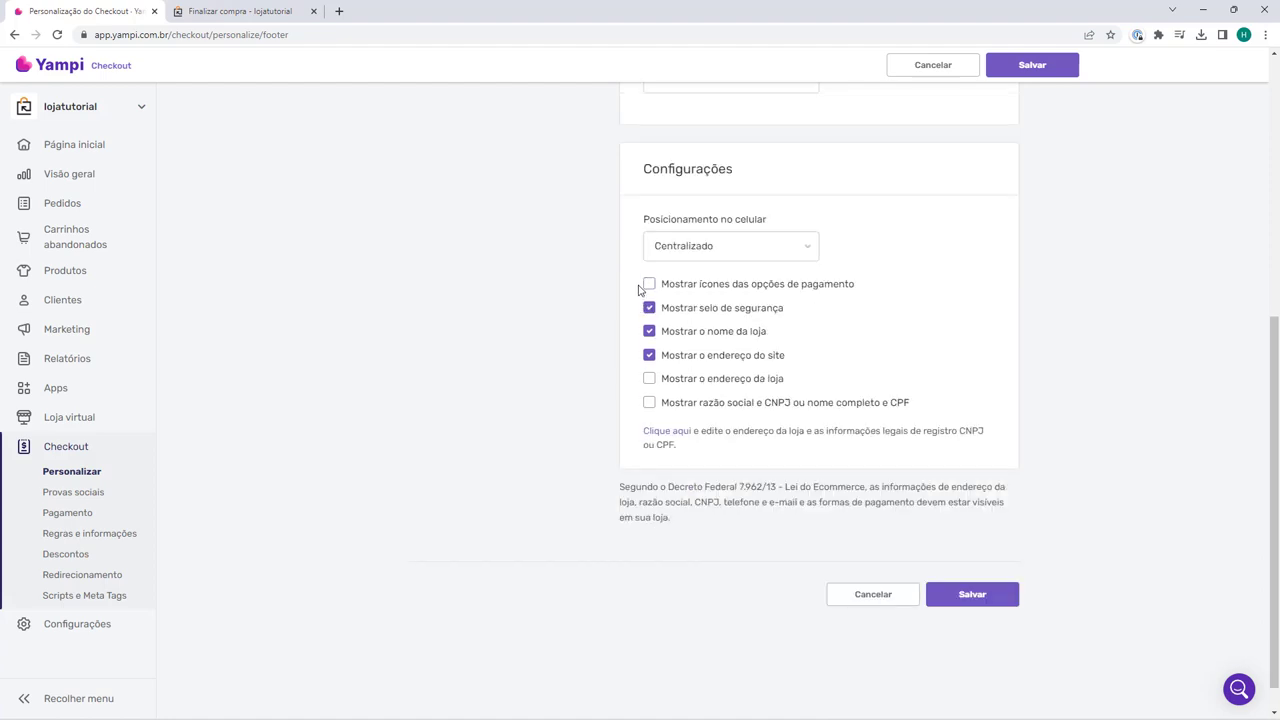
{"action": "left_click", "coordinate": [646, 285]}
{"action": "left_click", "coordinate": [649, 404]}
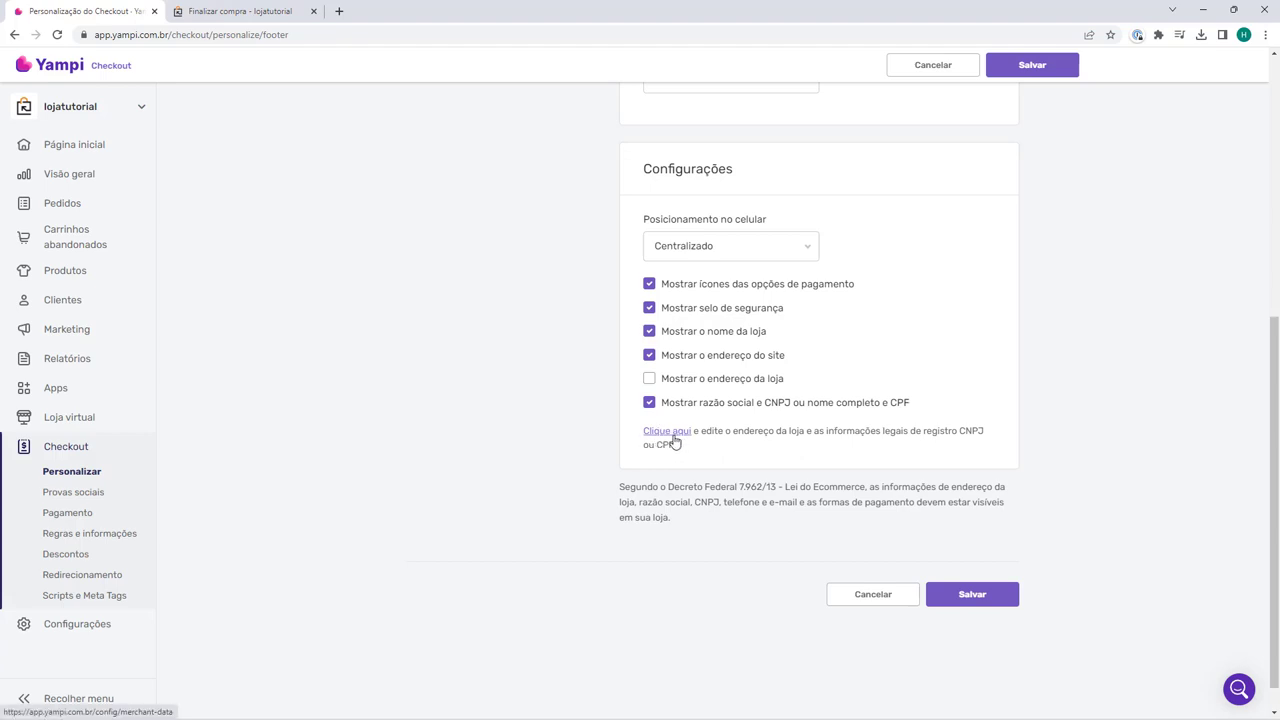
{"action": "left_click", "coordinate": [650, 404]}
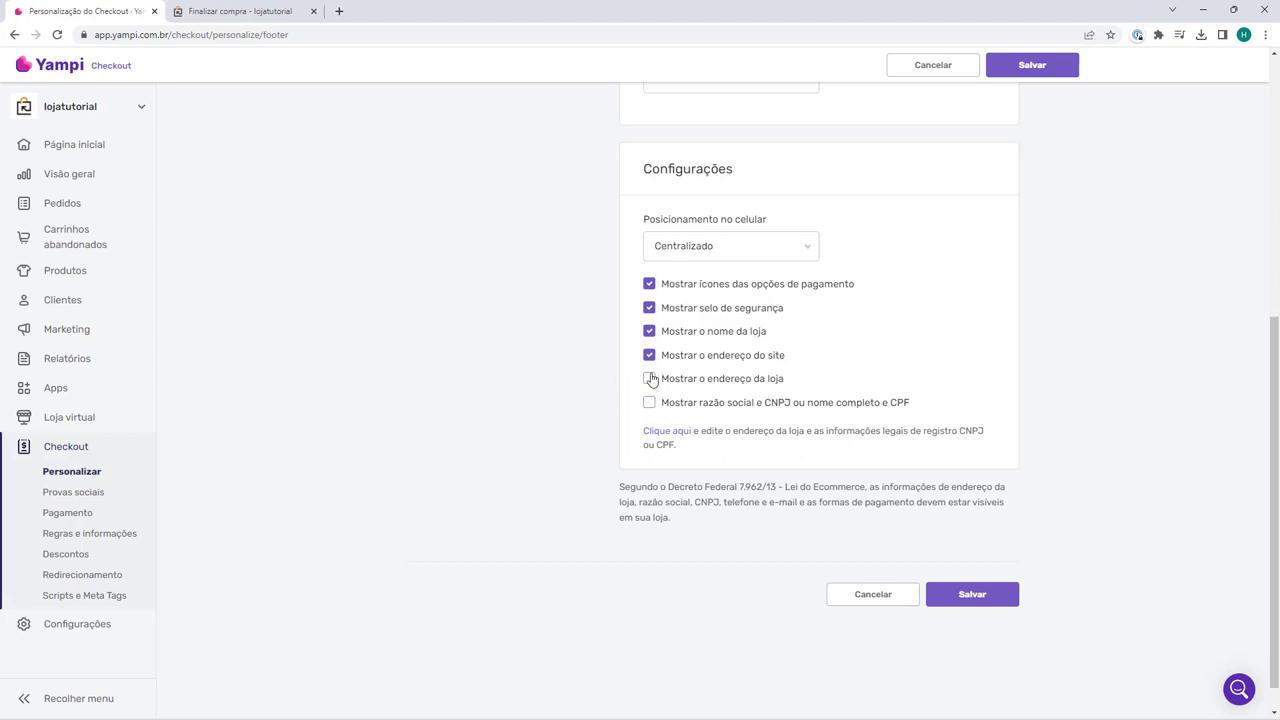
Step: Open the Resumo settings and choose "Aberto apenas se tiver 1 item" for the purchase summary on mobile
{"action": "scroll", "coordinate": [577, 407], "scroll_direction": "up", "scroll_amount": 5}
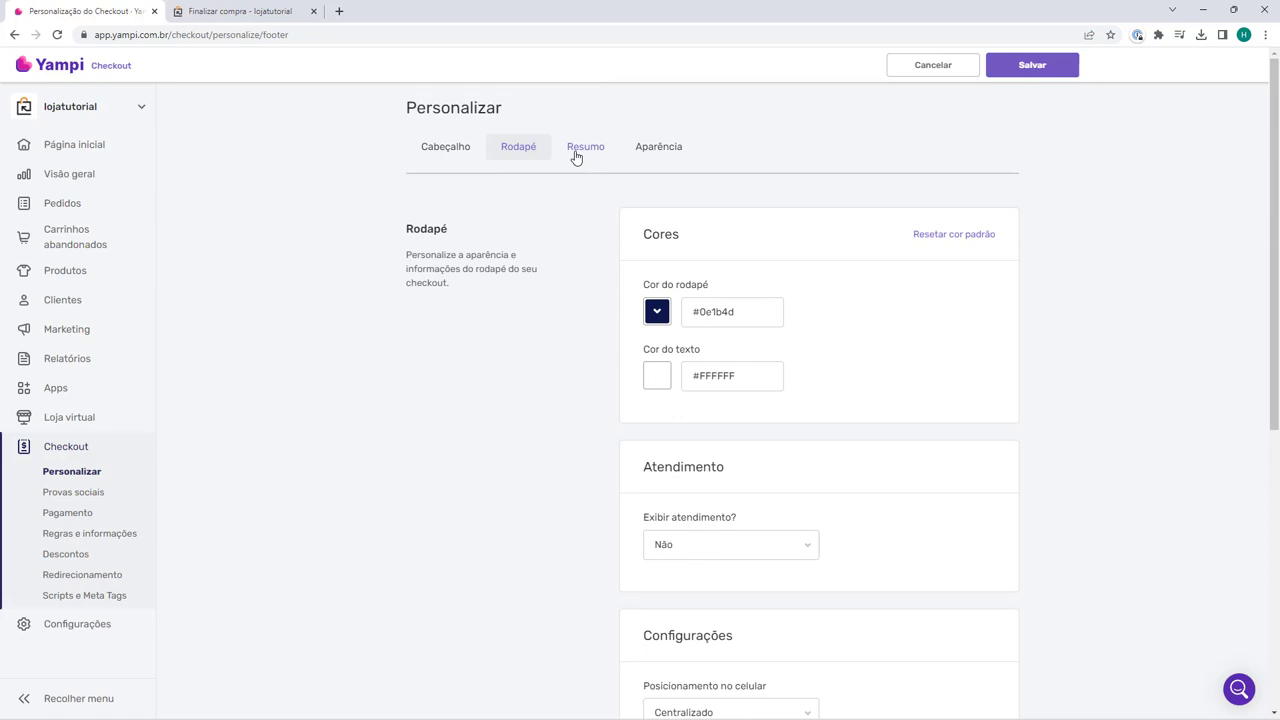
{"action": "left_click", "coordinate": [585, 147]}
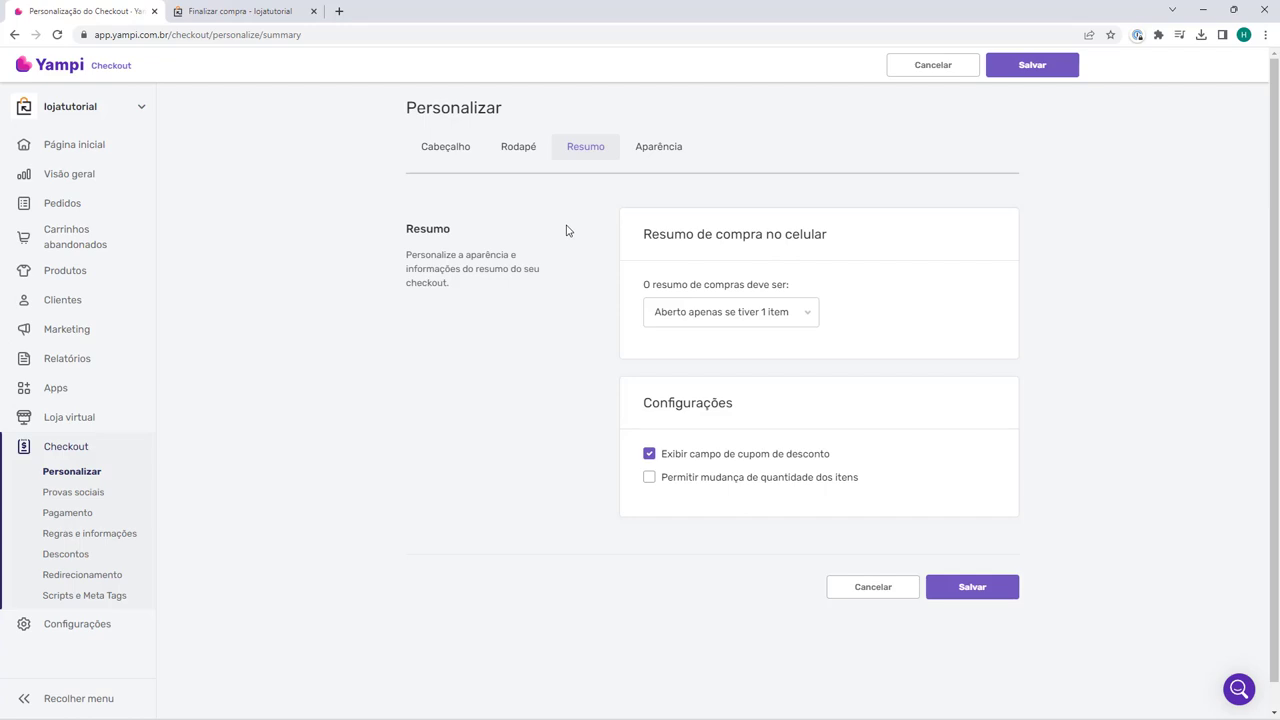
{"action": "left_click_drag", "start_coordinate": [643, 236], "coordinate": [729, 249]}
{"action": "left_click_drag", "start_coordinate": [643, 289], "coordinate": [708, 310]}
{"action": "left_click", "coordinate": [708, 311]}
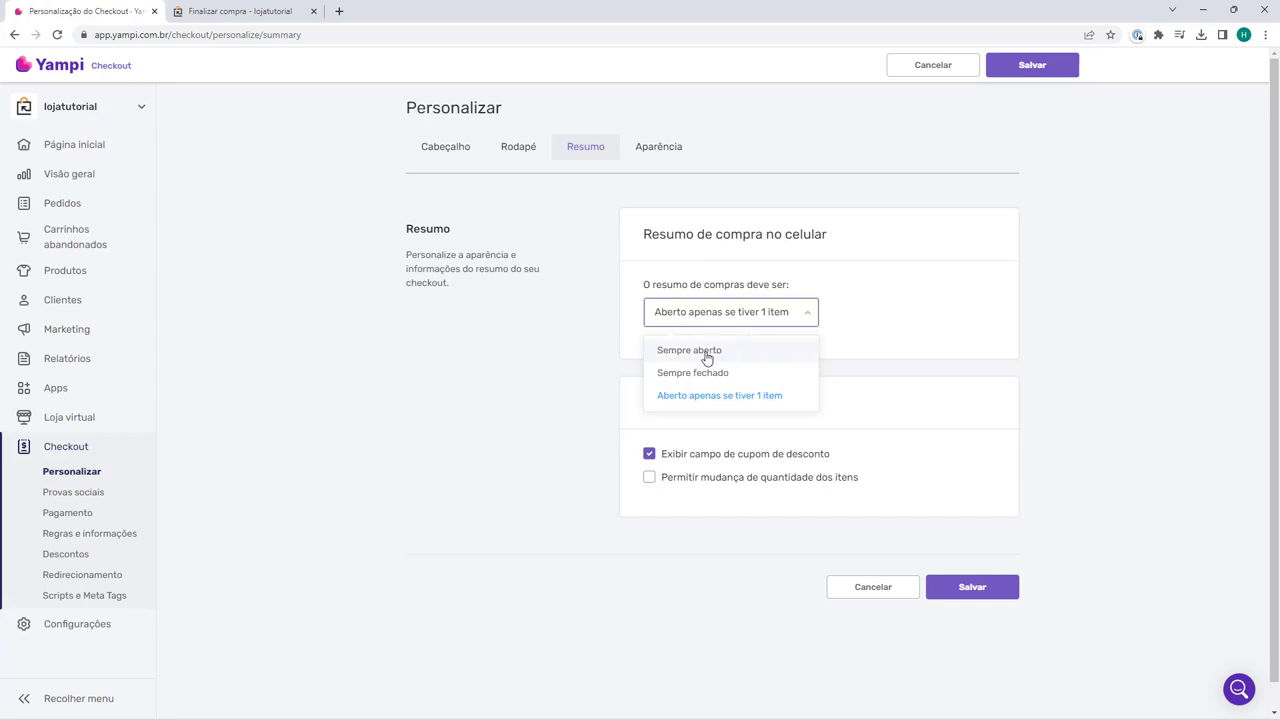
{"action": "left_click", "coordinate": [676, 405]}
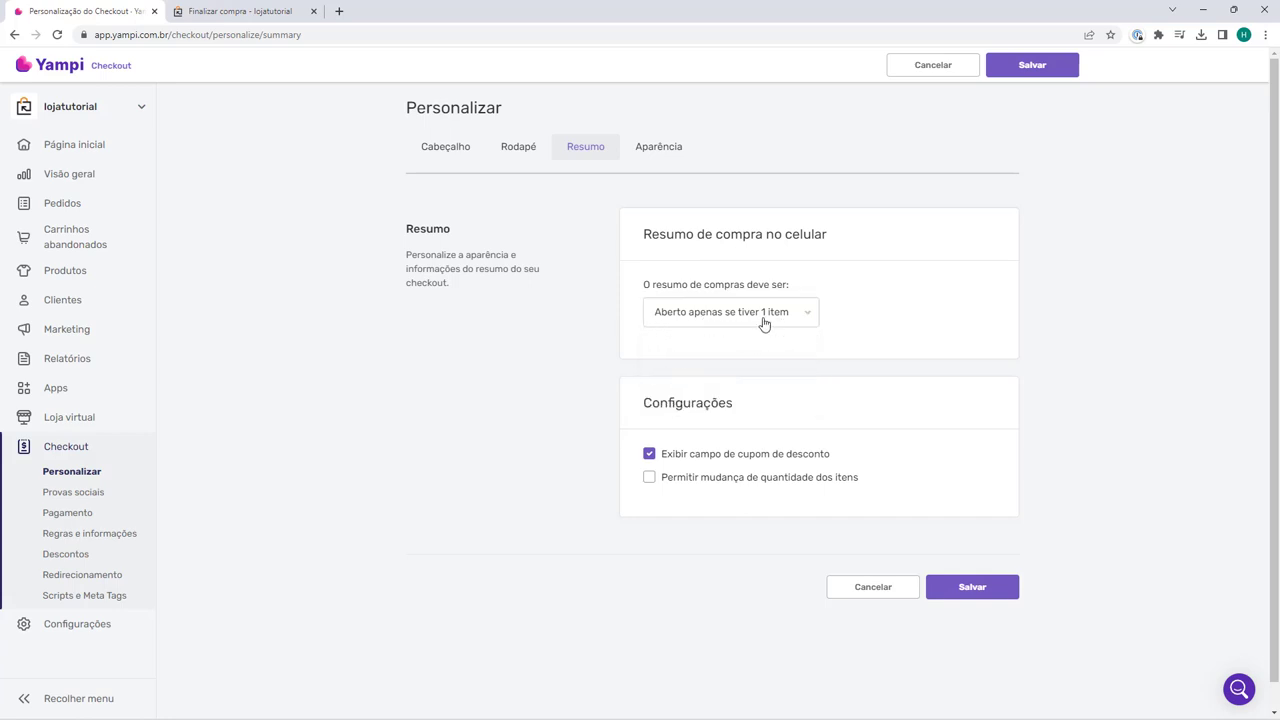
Step: Allow item quantity changes in the purchase summary and keep the discount coupon field displayed
{"action": "left_click_drag", "start_coordinate": [644, 404], "coordinate": [692, 404]}
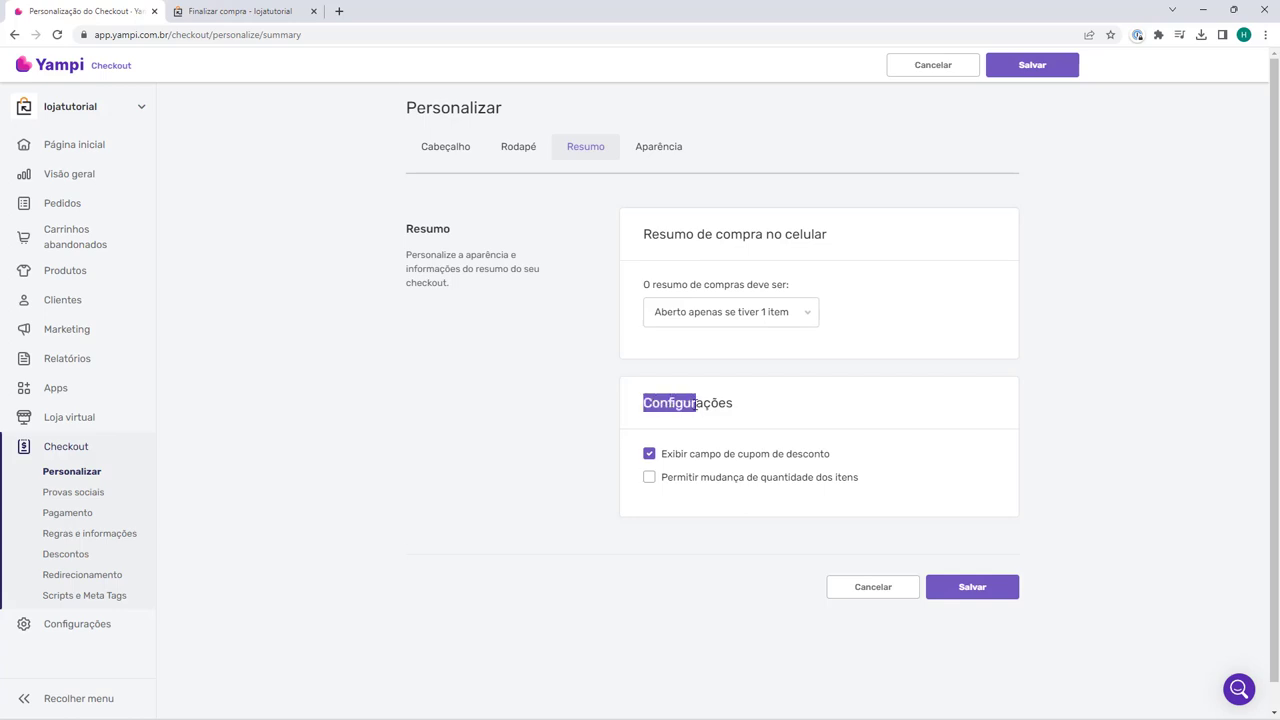
{"action": "scroll", "coordinate": [640, 380], "scroll_direction": "down", "scroll_amount": 1}
{"action": "left_click", "coordinate": [632, 357]}
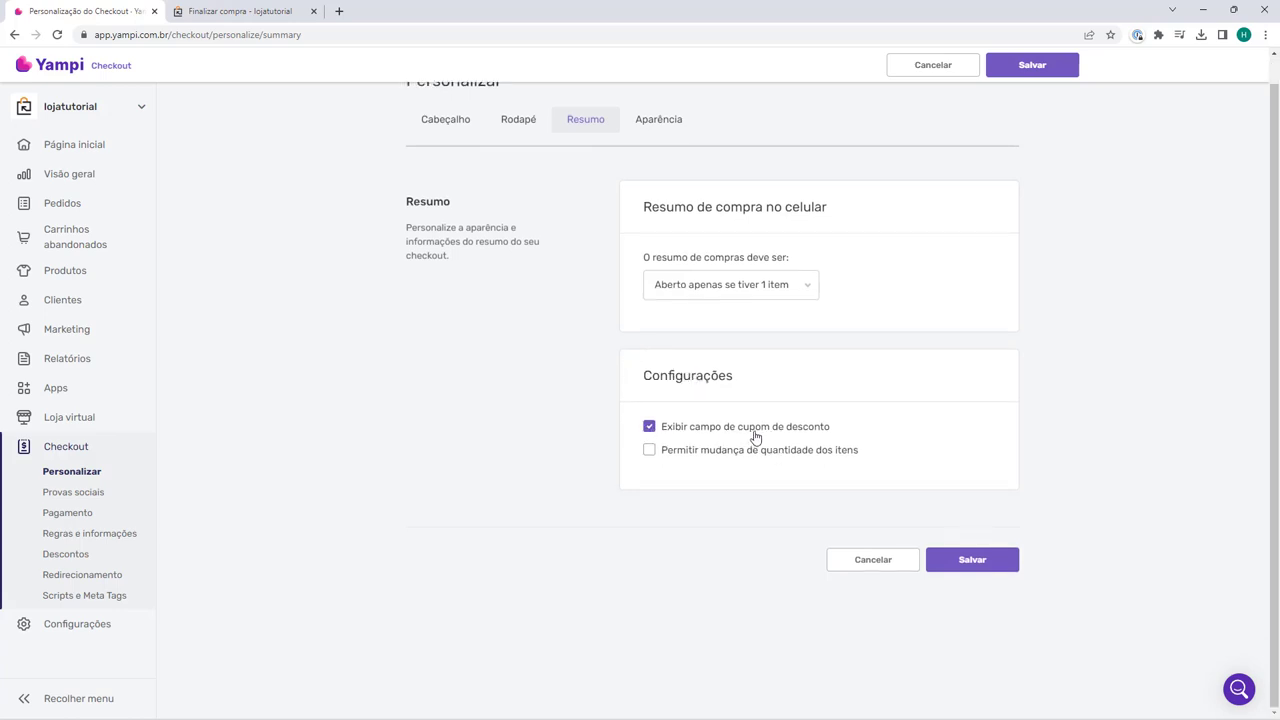
{"action": "left_click", "coordinate": [649, 432]}
{"action": "left_click", "coordinate": [650, 453]}
{"action": "scroll", "coordinate": [612, 462], "scroll_direction": "up", "scroll_amount": 1}
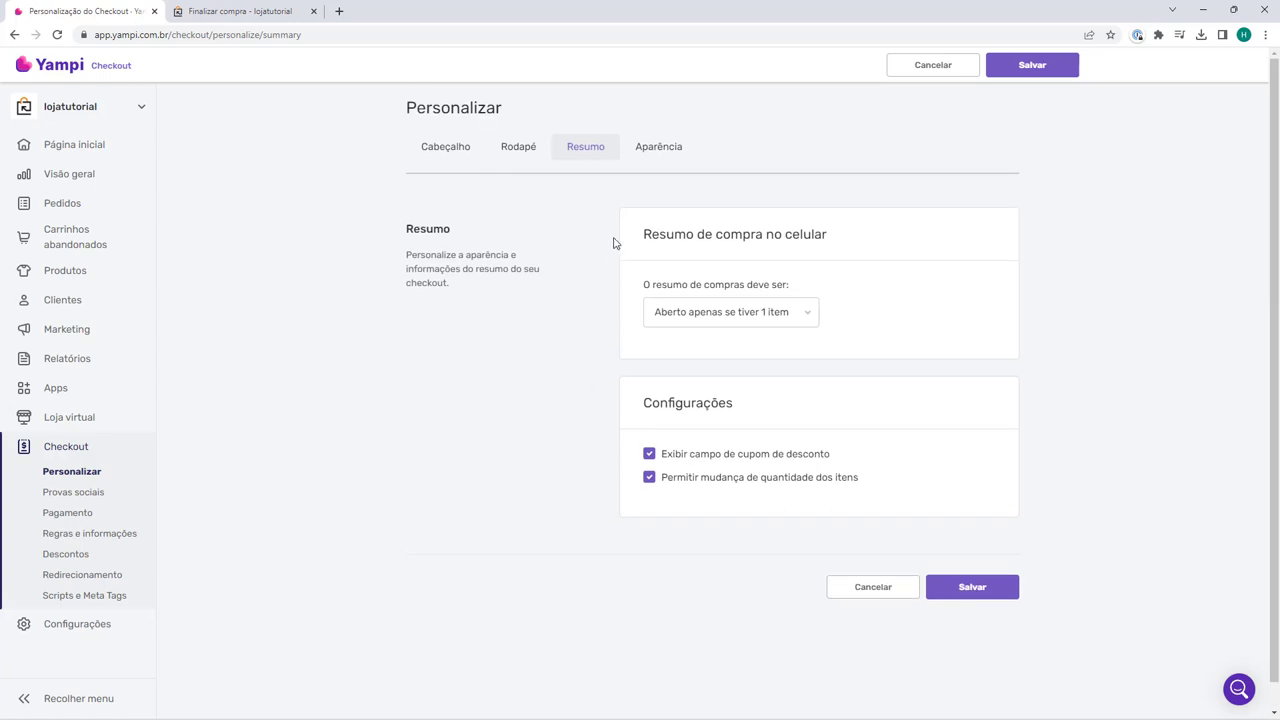
Step: Open the Aparência settings and examine the general, tag and button colour options down to the typography section
{"action": "left_click", "coordinate": [659, 155]}
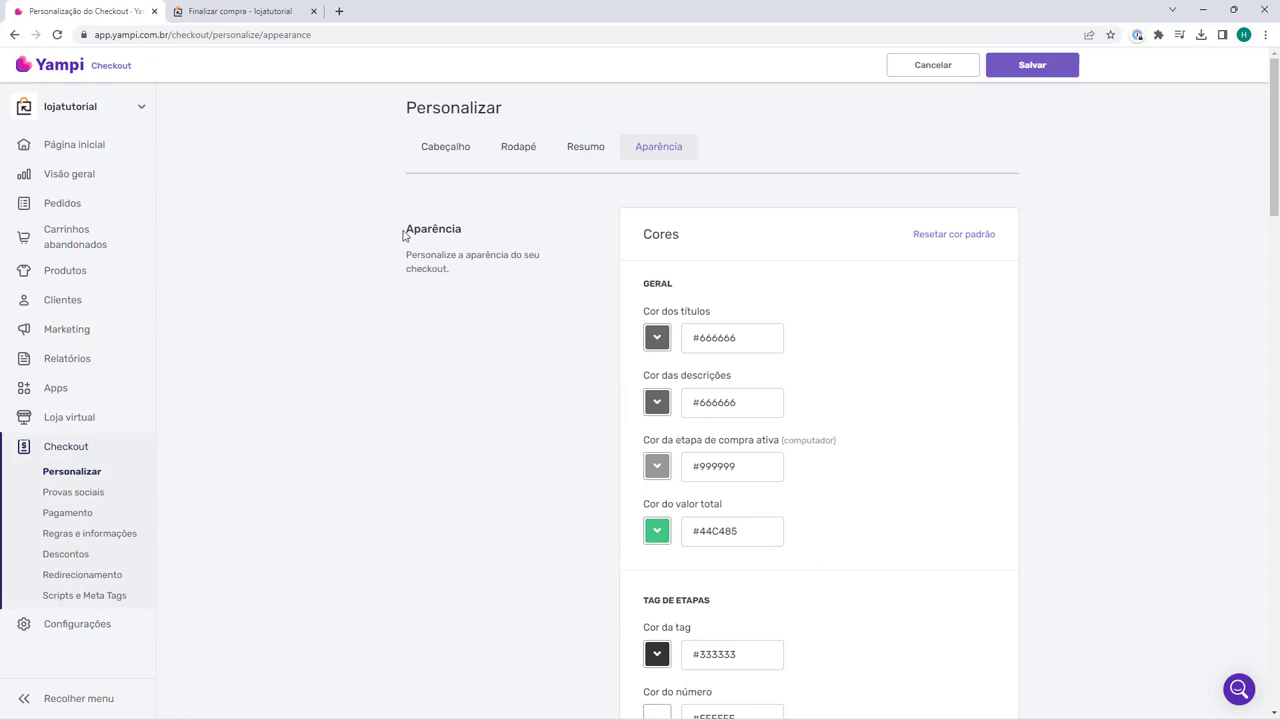
{"action": "scroll", "coordinate": [637, 235], "scroll_direction": "down", "scroll_amount": 1}
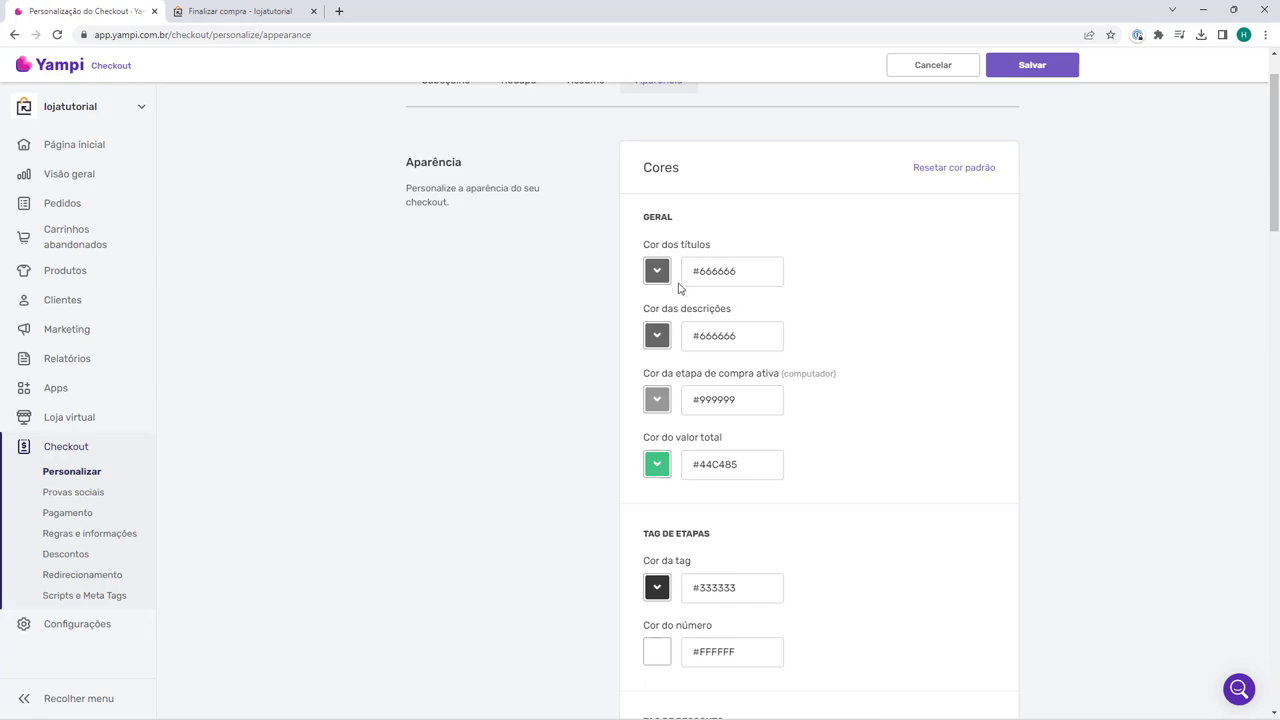
{"action": "scroll", "coordinate": [620, 357], "scroll_direction": "down", "scroll_amount": 3}
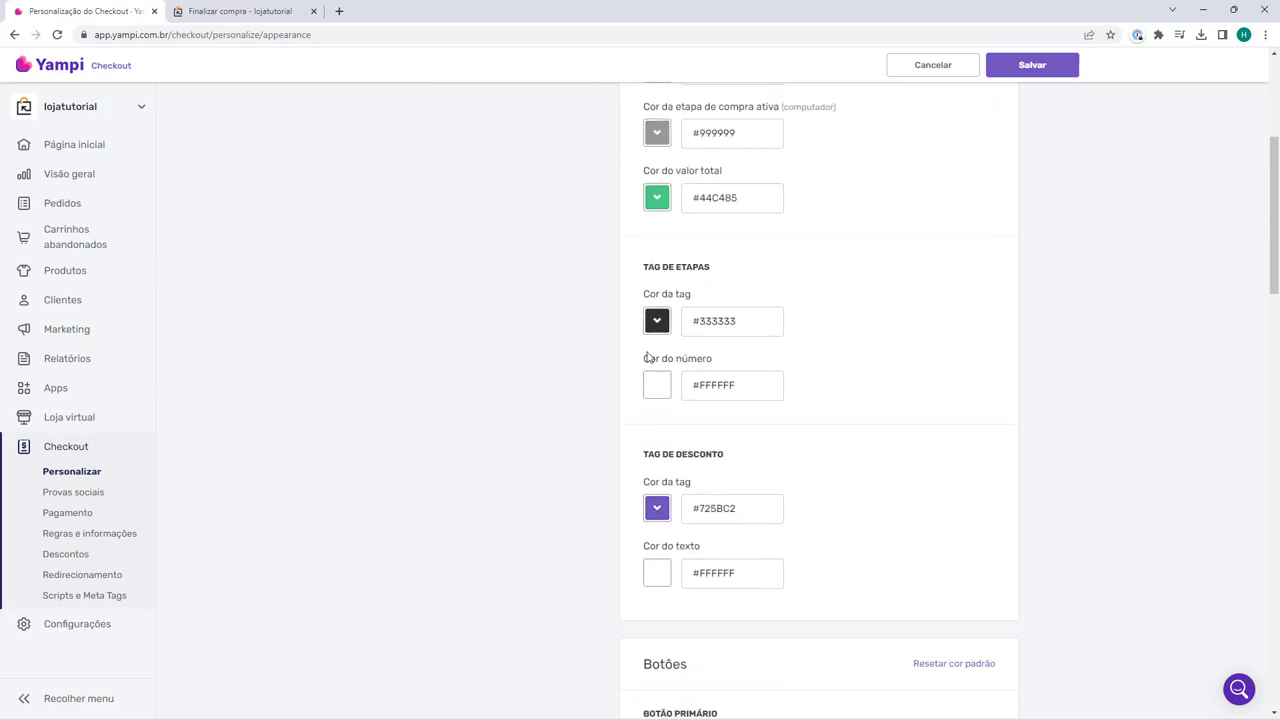
{"action": "scroll", "coordinate": [651, 343], "scroll_direction": "down", "scroll_amount": 1}
{"action": "scroll", "coordinate": [651, 380], "scroll_direction": "down", "scroll_amount": 4}
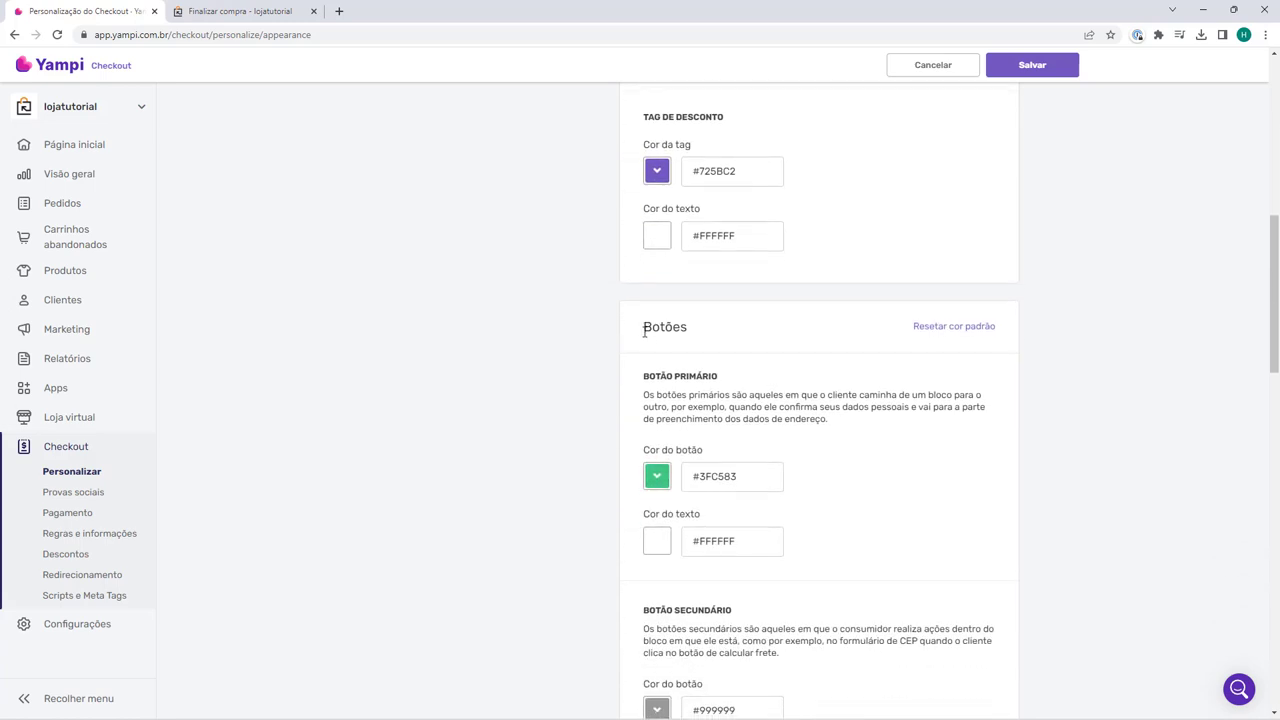
{"action": "scroll", "coordinate": [646, 335], "scroll_direction": "down", "scroll_amount": 1}
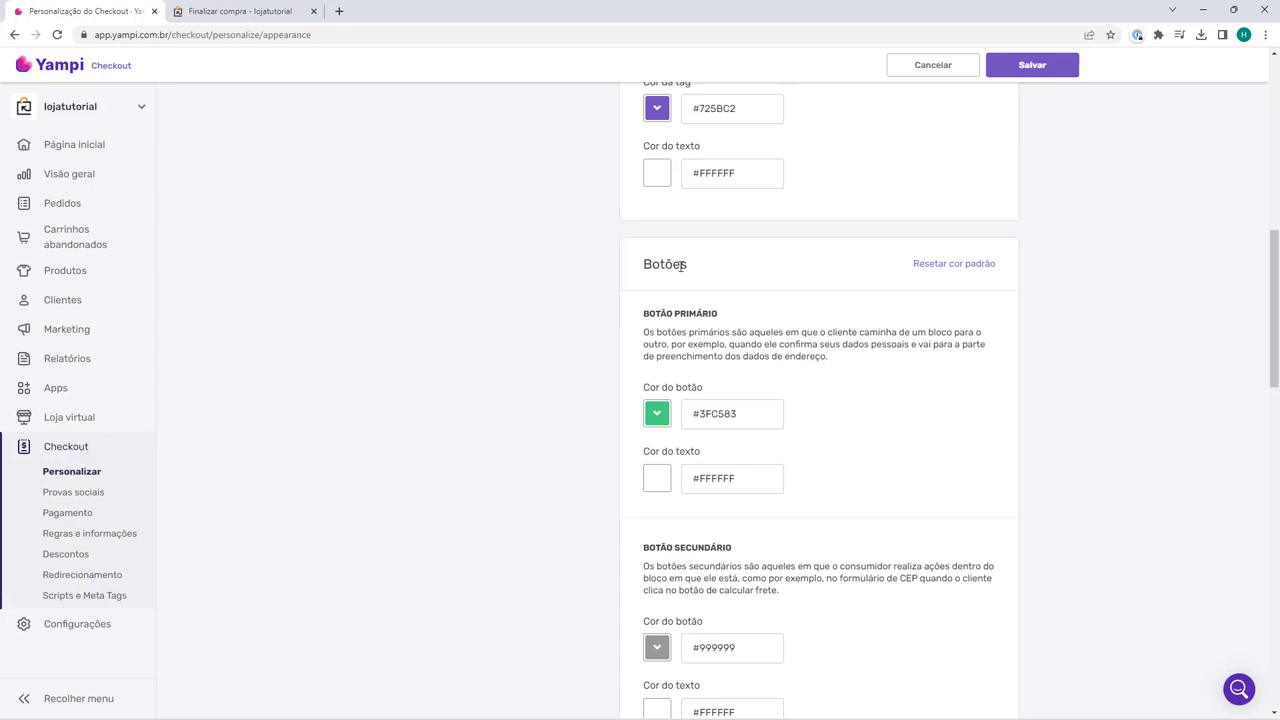
{"action": "scroll", "coordinate": [688, 268], "scroll_direction": "down", "scroll_amount": 1}
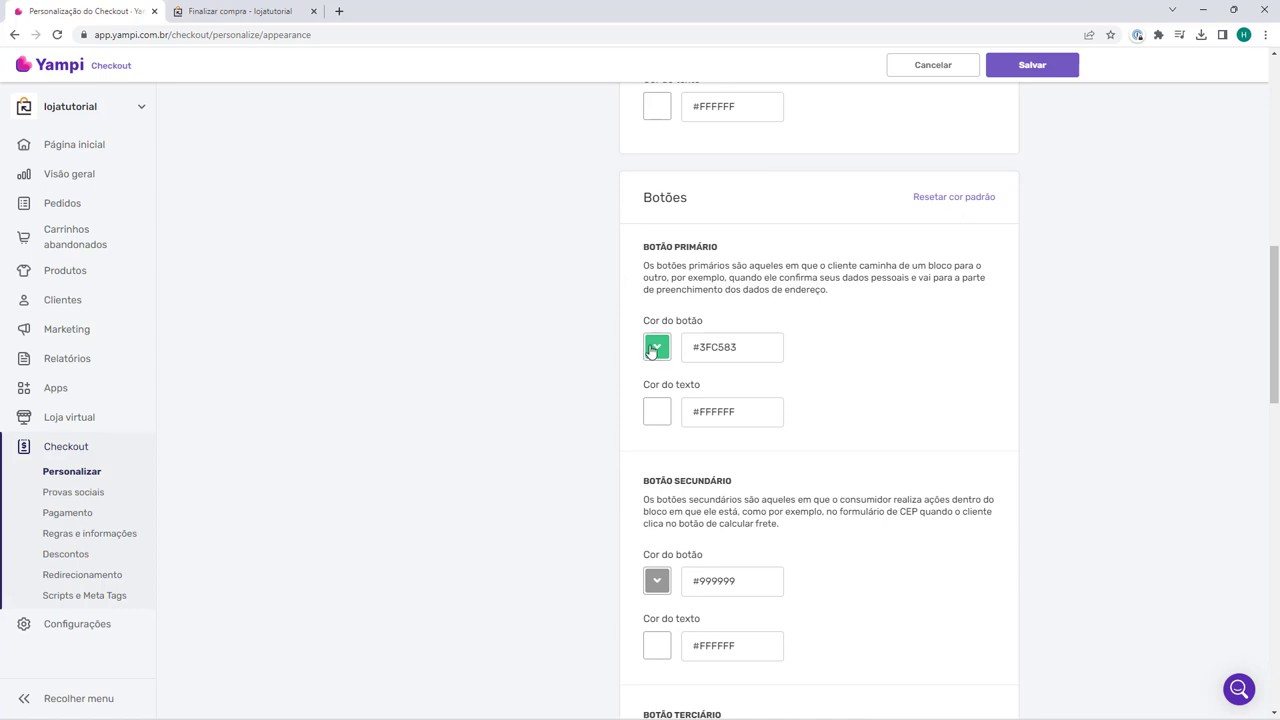
{"action": "scroll", "coordinate": [650, 265], "scroll_direction": "down", "scroll_amount": 2}
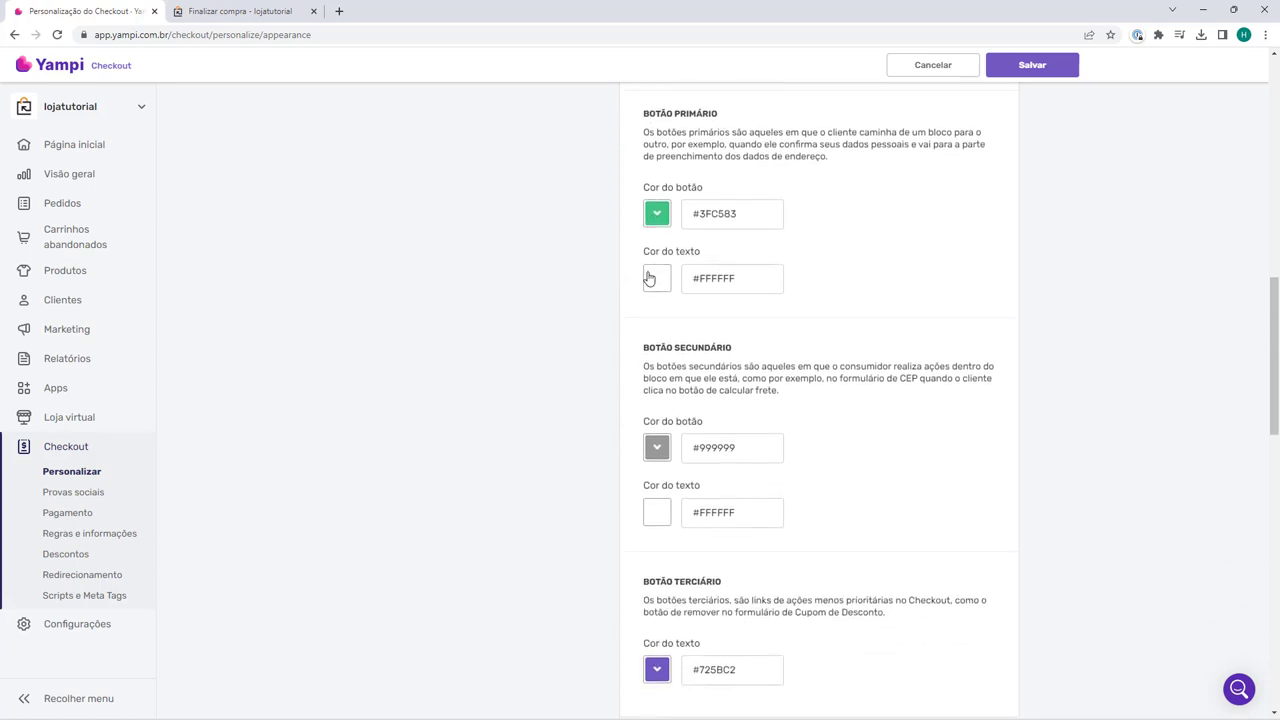
{"action": "scroll", "coordinate": [620, 263], "scroll_direction": "down", "scroll_amount": 4}
{"action": "scroll", "coordinate": [616, 263], "scroll_direction": "down", "scroll_amount": 2}
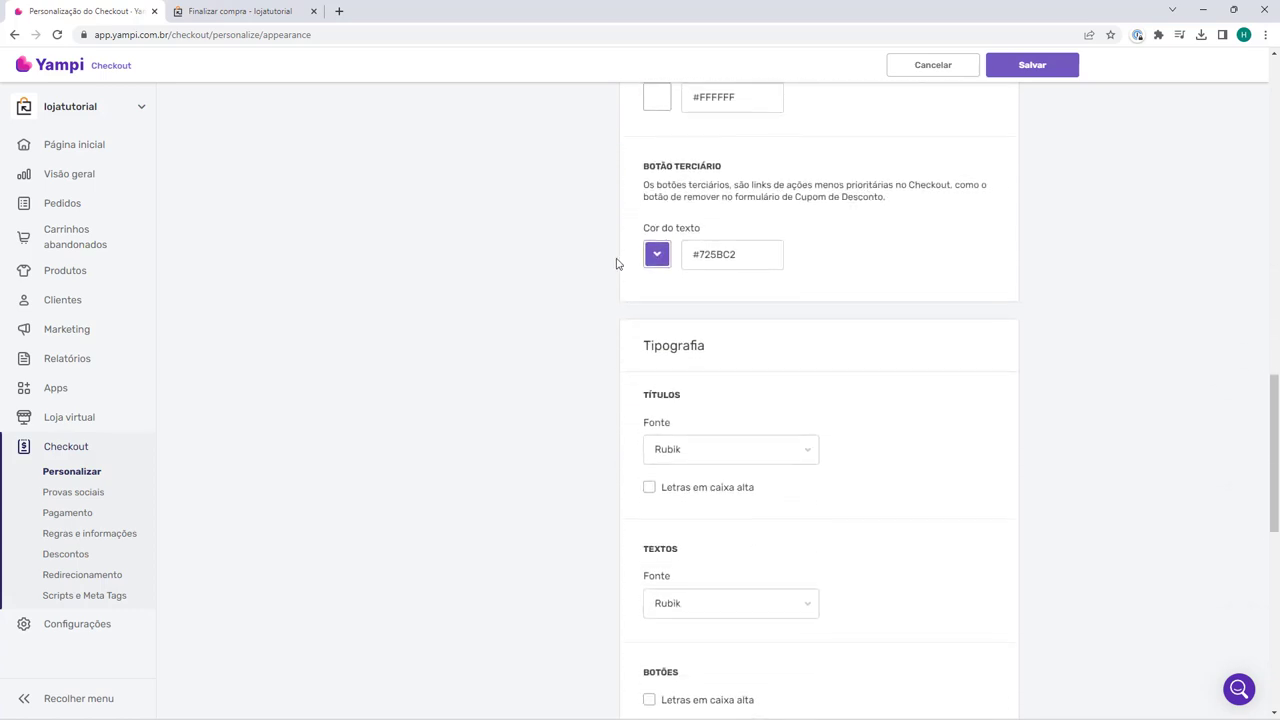
{"action": "scroll", "coordinate": [666, 293], "scroll_direction": "down", "scroll_amount": 1}
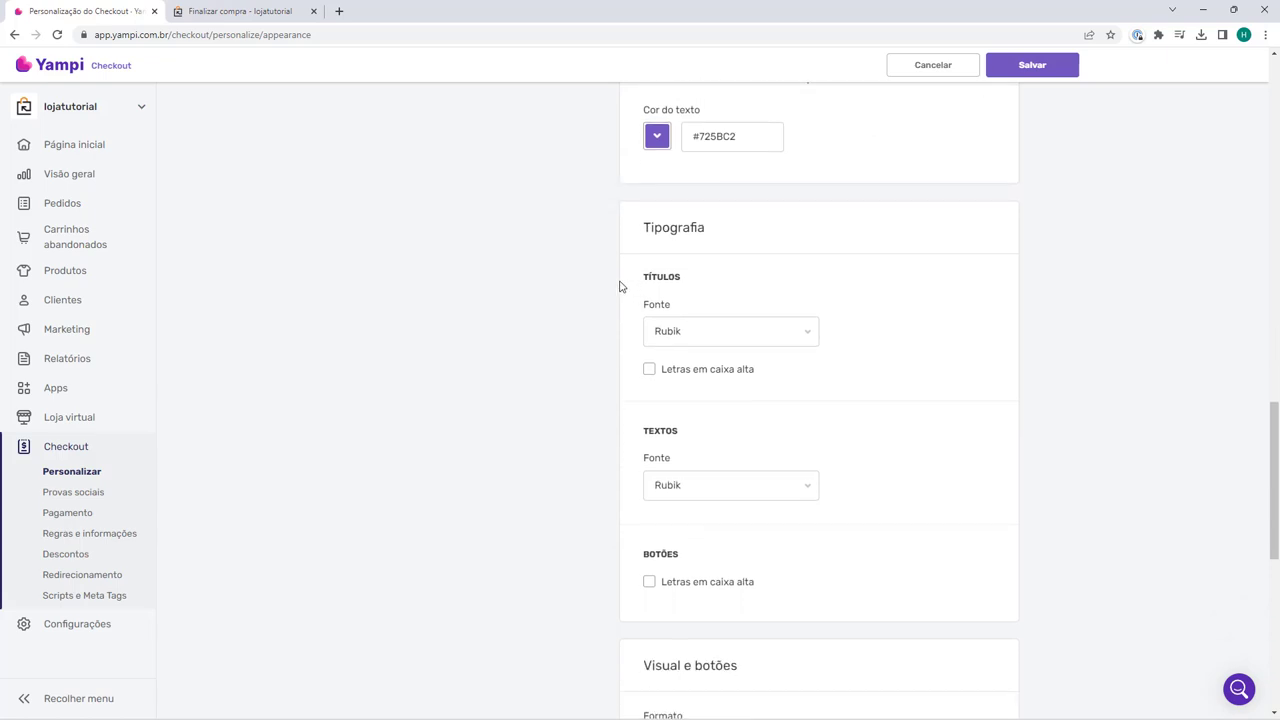
Step: Toggle uppercase letters for the titles on and off, and enable uppercase letters for the buttons
{"action": "left_click", "coordinate": [675, 343]}
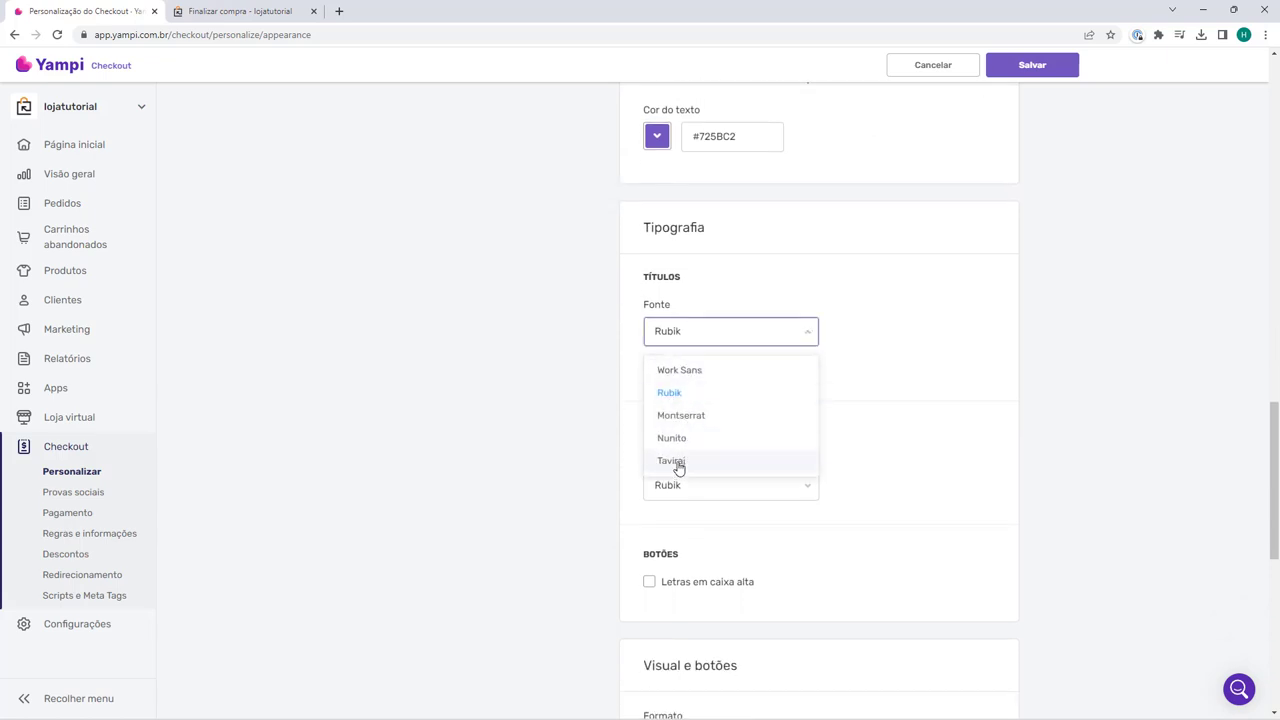
{"action": "left_click", "coordinate": [600, 404]}
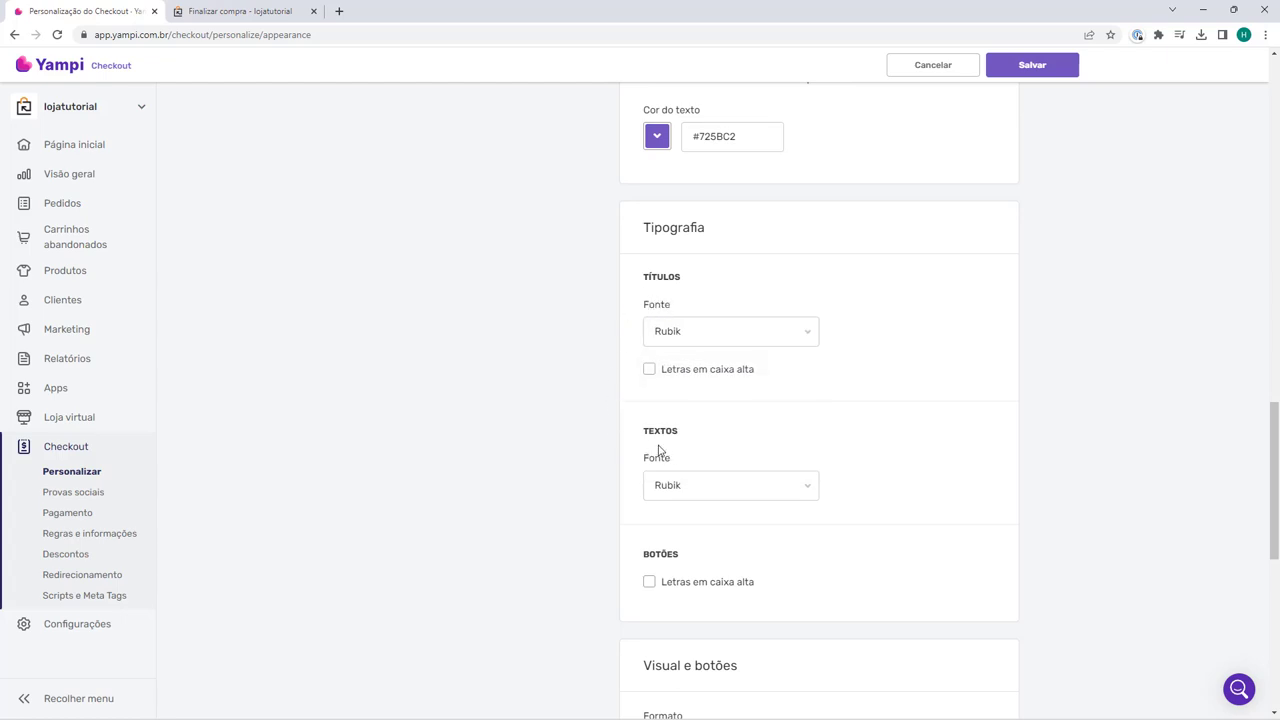
{"action": "left_click", "coordinate": [650, 370]}
{"action": "left_click", "coordinate": [649, 370]}
{"action": "left_click", "coordinate": [649, 583]}
Step: Choose Arredondado as the format in the Visual e botões settings
{"action": "scroll", "coordinate": [627, 376], "scroll_direction": "down", "scroll_amount": 3}
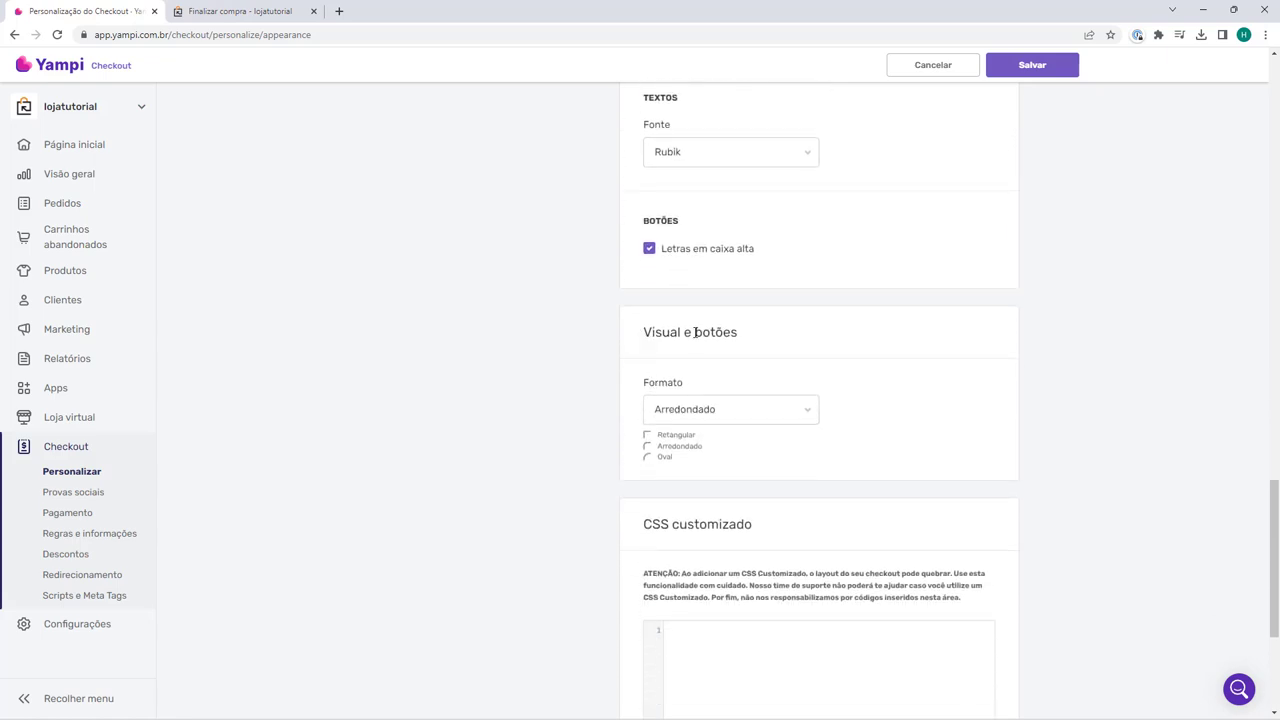
{"action": "double_click", "coordinate": [664, 434]}
{"action": "left_click", "coordinate": [664, 446]}
{"action": "left_click", "coordinate": [663, 409]}
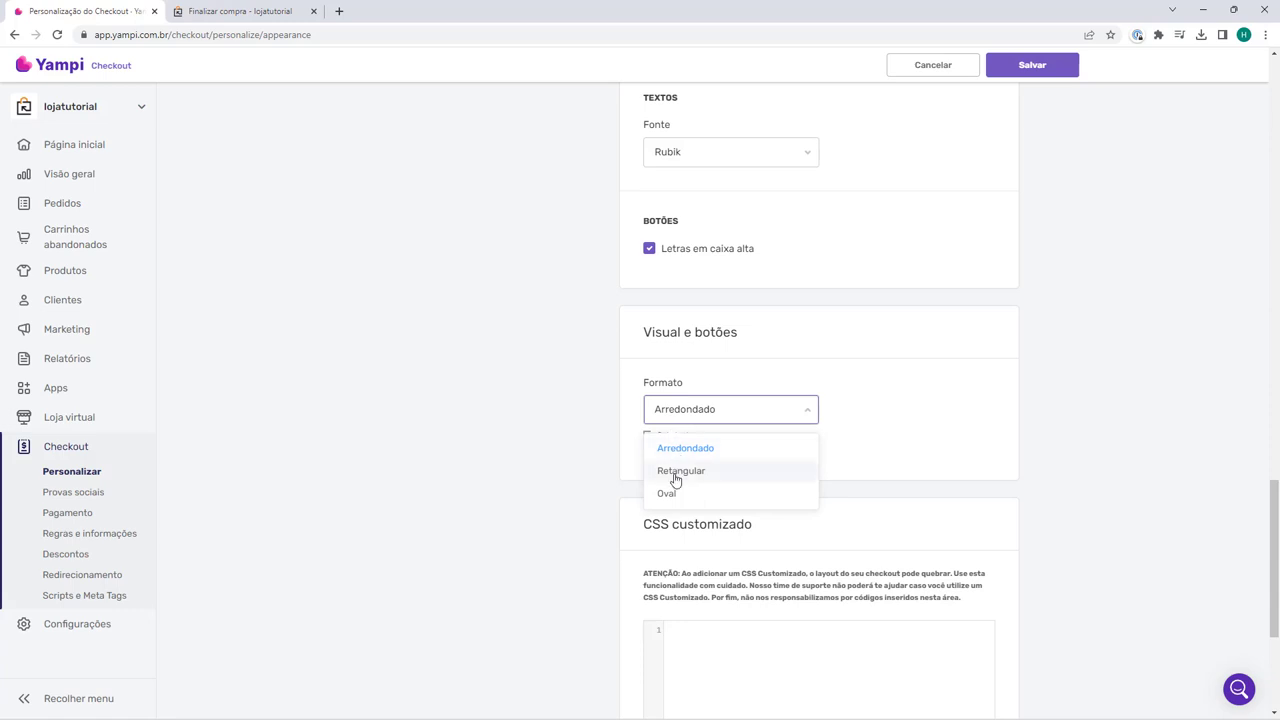
{"action": "left_click", "coordinate": [673, 450]}
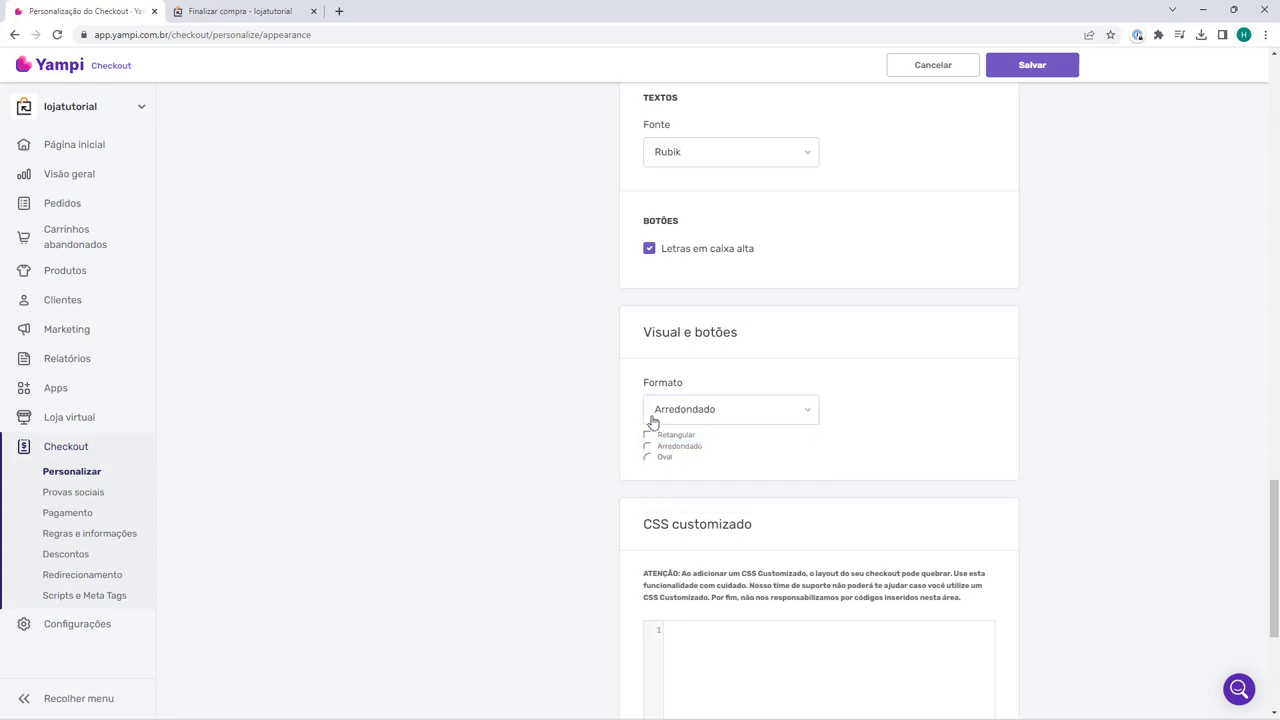
Step: Review the CSS customizado section and the colour settings above it, and place the cursor in the empty CSS editor
{"action": "scroll", "coordinate": [614, 360], "scroll_direction": "down", "scroll_amount": 2}
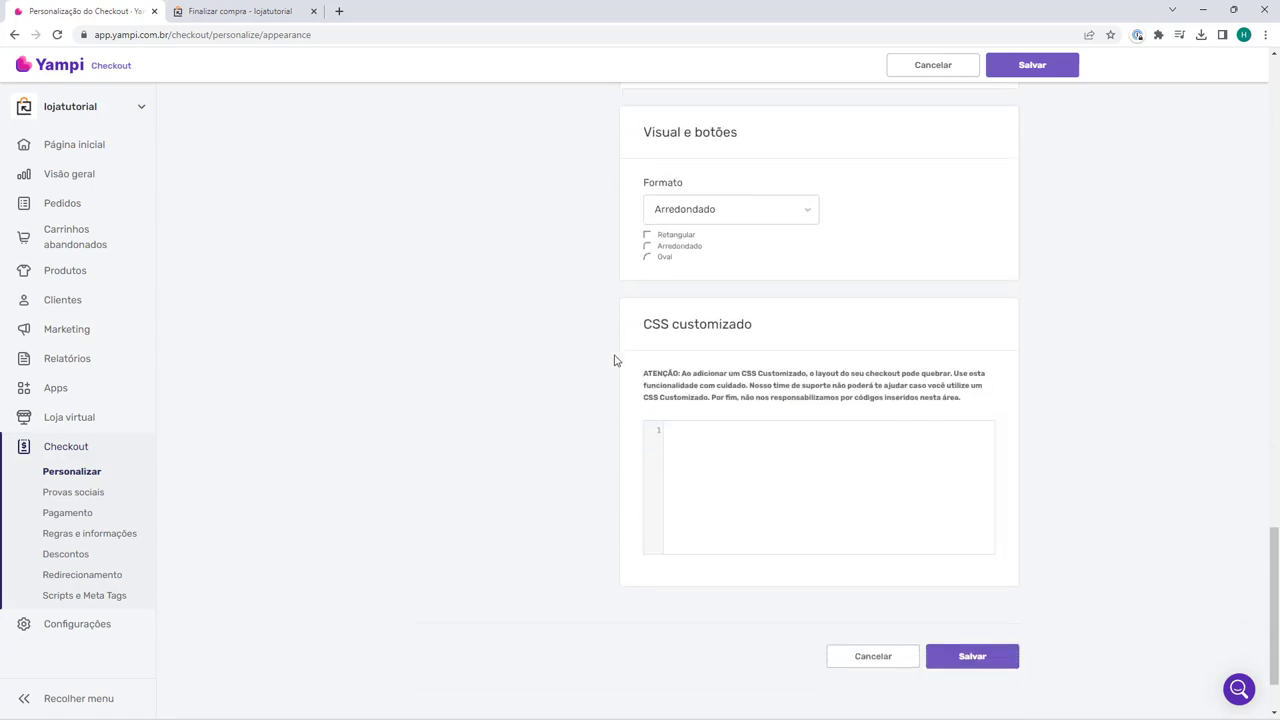
{"action": "scroll", "coordinate": [614, 360], "scroll_direction": "down", "scroll_amount": 1}
{"action": "left_click_drag", "start_coordinate": [647, 258], "coordinate": [712, 260]}
{"action": "left_click", "coordinate": [708, 344]}
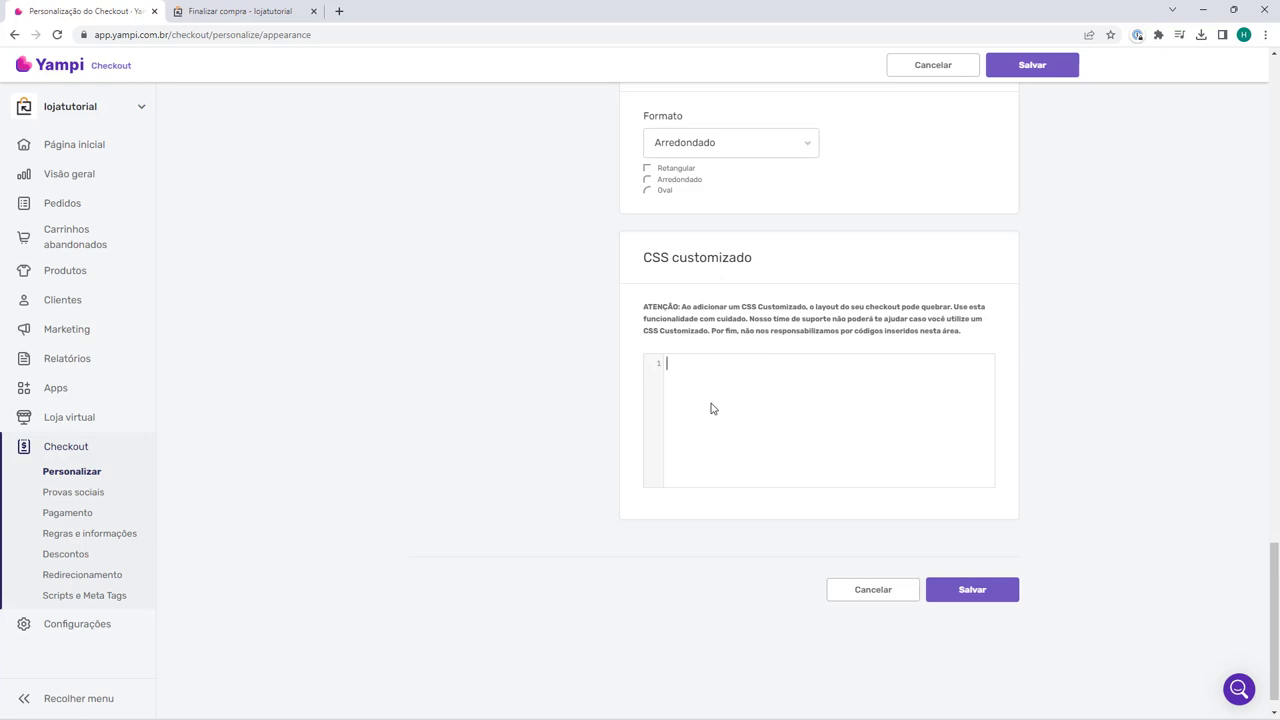
{"action": "scroll", "coordinate": [726, 405], "scroll_direction": "up", "scroll_amount": 15}
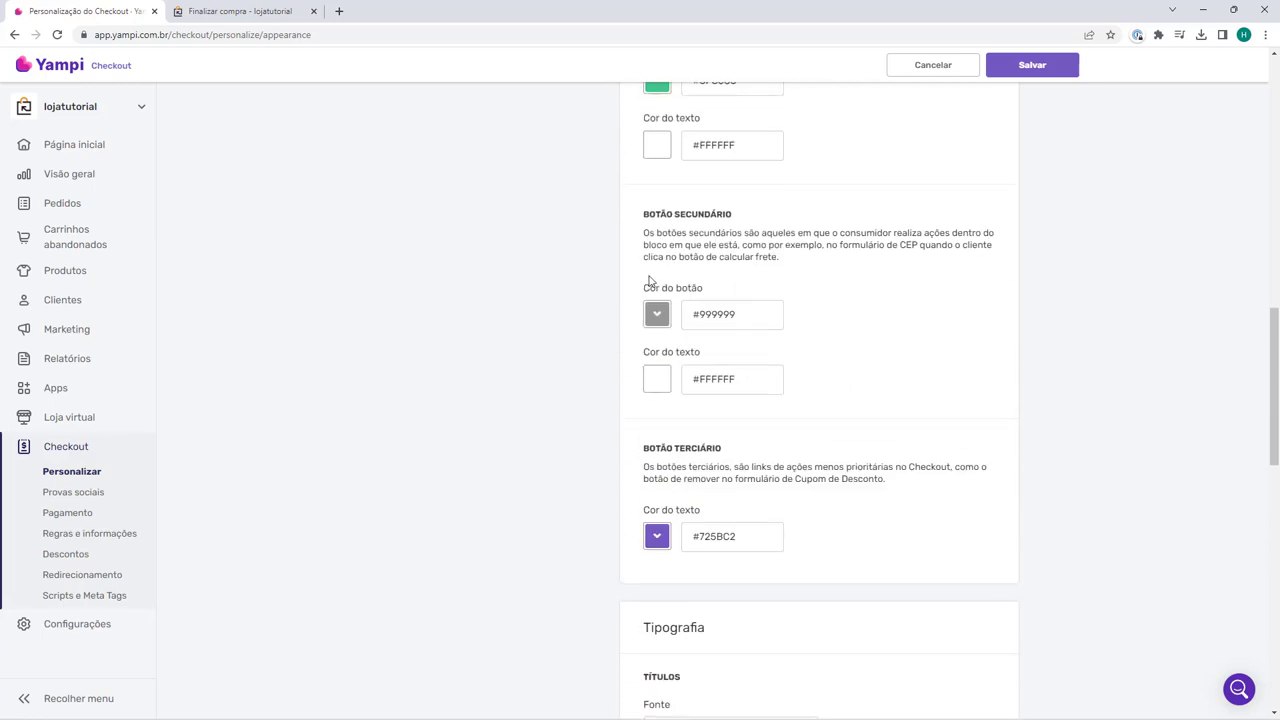
{"action": "scroll", "coordinate": [743, 475], "scroll_direction": "up", "scroll_amount": 5}
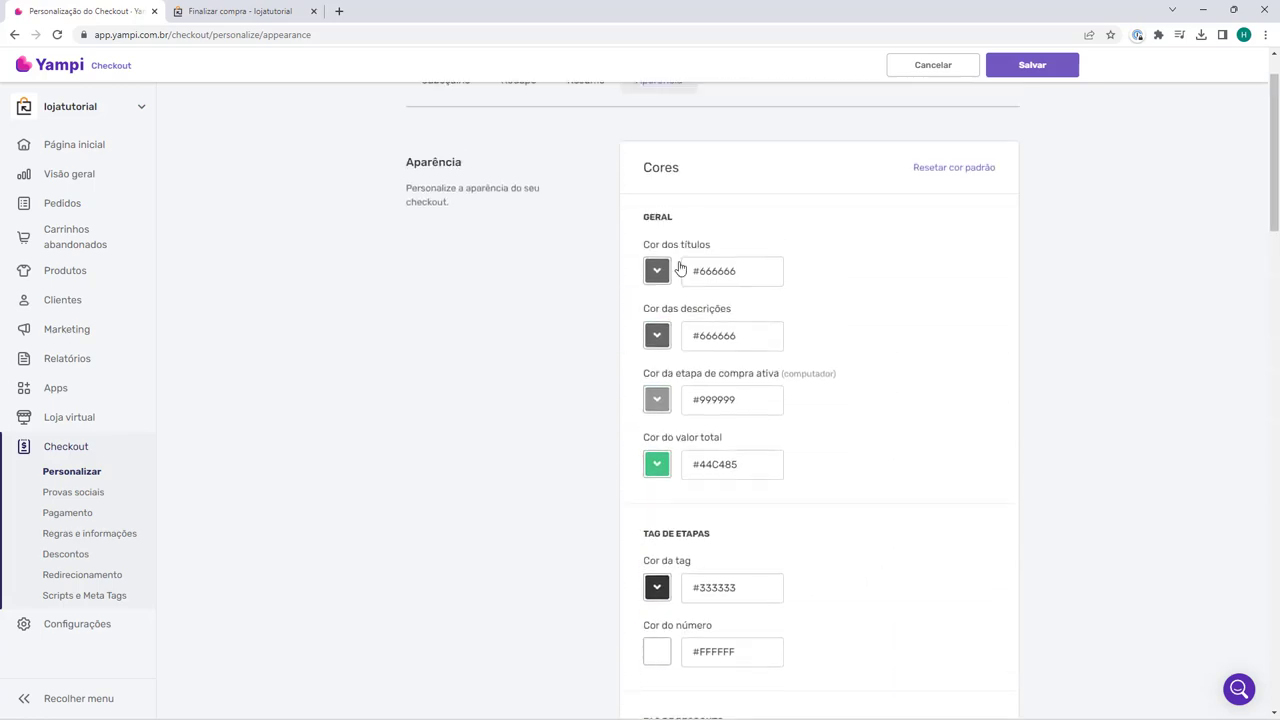
{"action": "scroll", "coordinate": [600, 325], "scroll_direction": "down", "scroll_amount": 20}
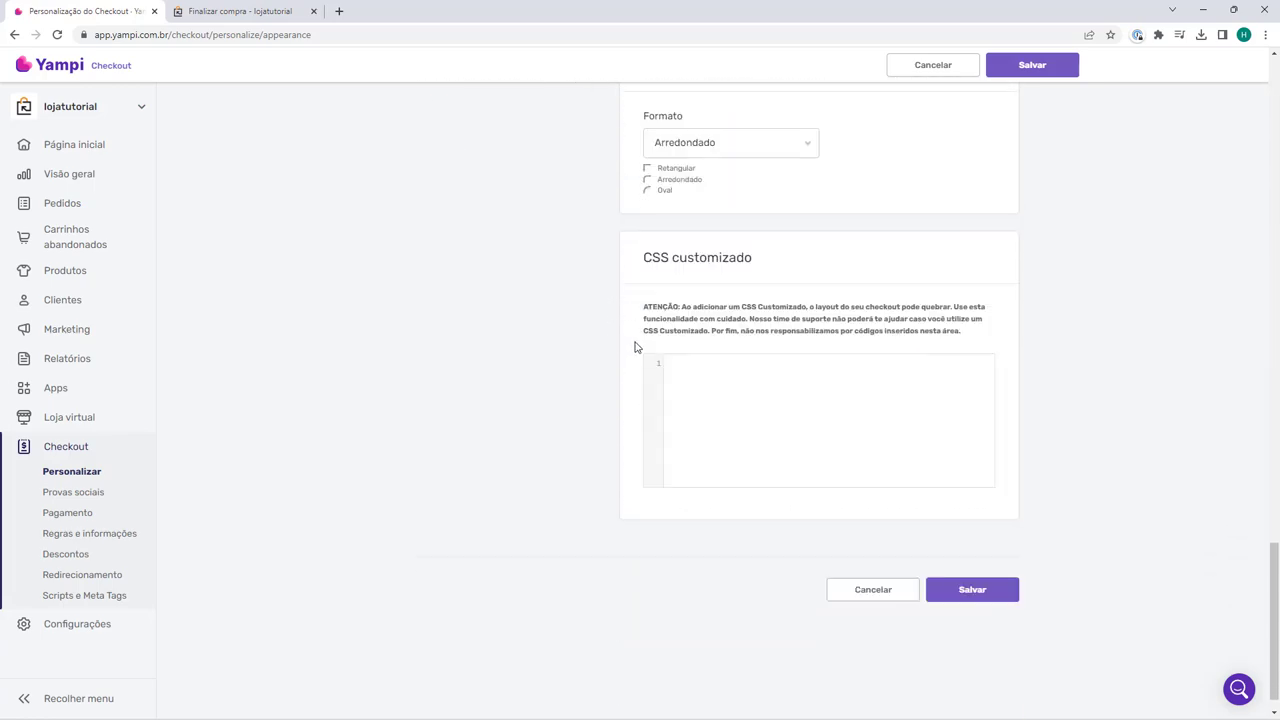
{"action": "left_click", "coordinate": [688, 397]}
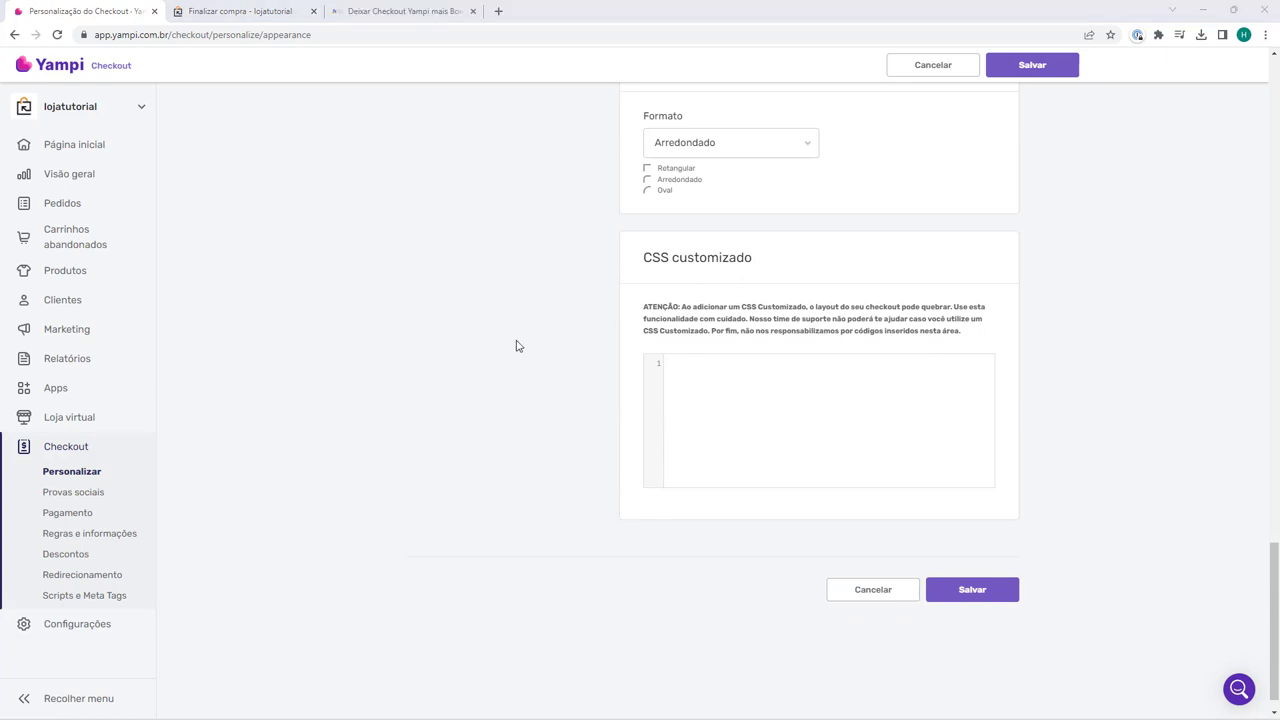
Step: Switch to the host2b article "Deixar Checkout Yampi mais Bonito – Script Yampi" and examine its CSS script from start to end
{"action": "left_click", "coordinate": [410, 11]}
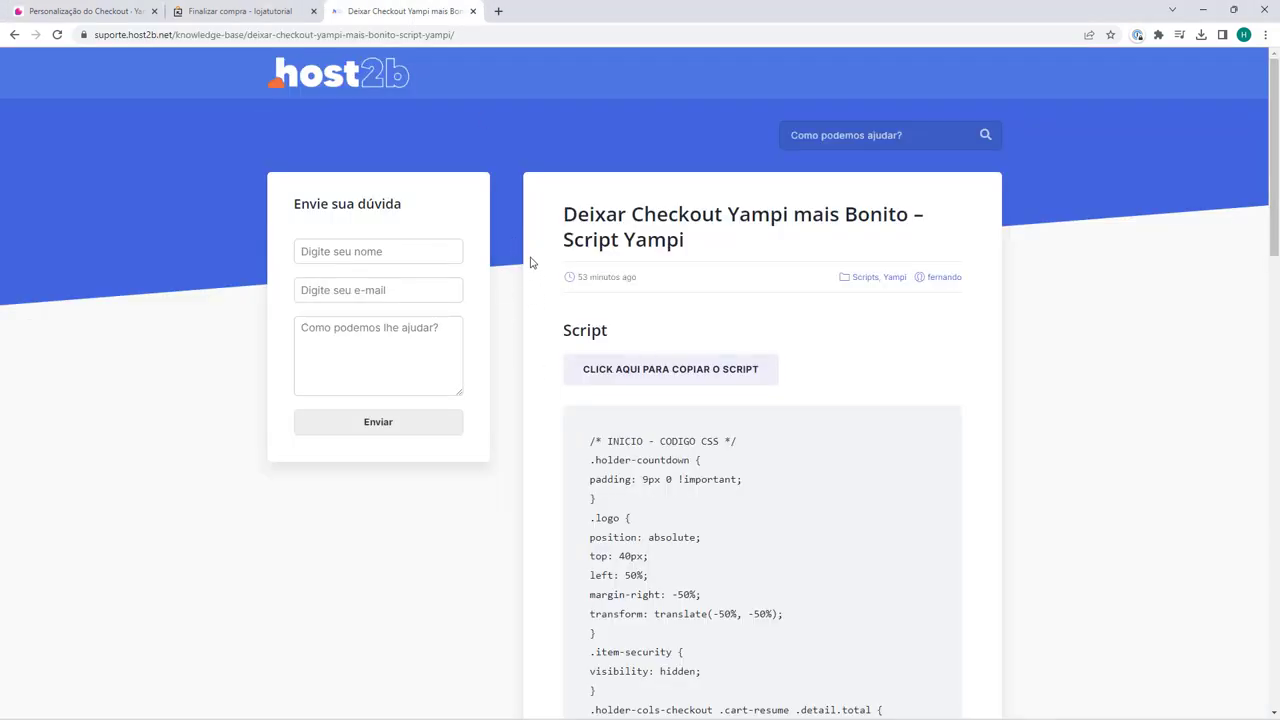
{"action": "scroll", "coordinate": [560, 256], "scroll_direction": "down", "scroll_amount": 2}
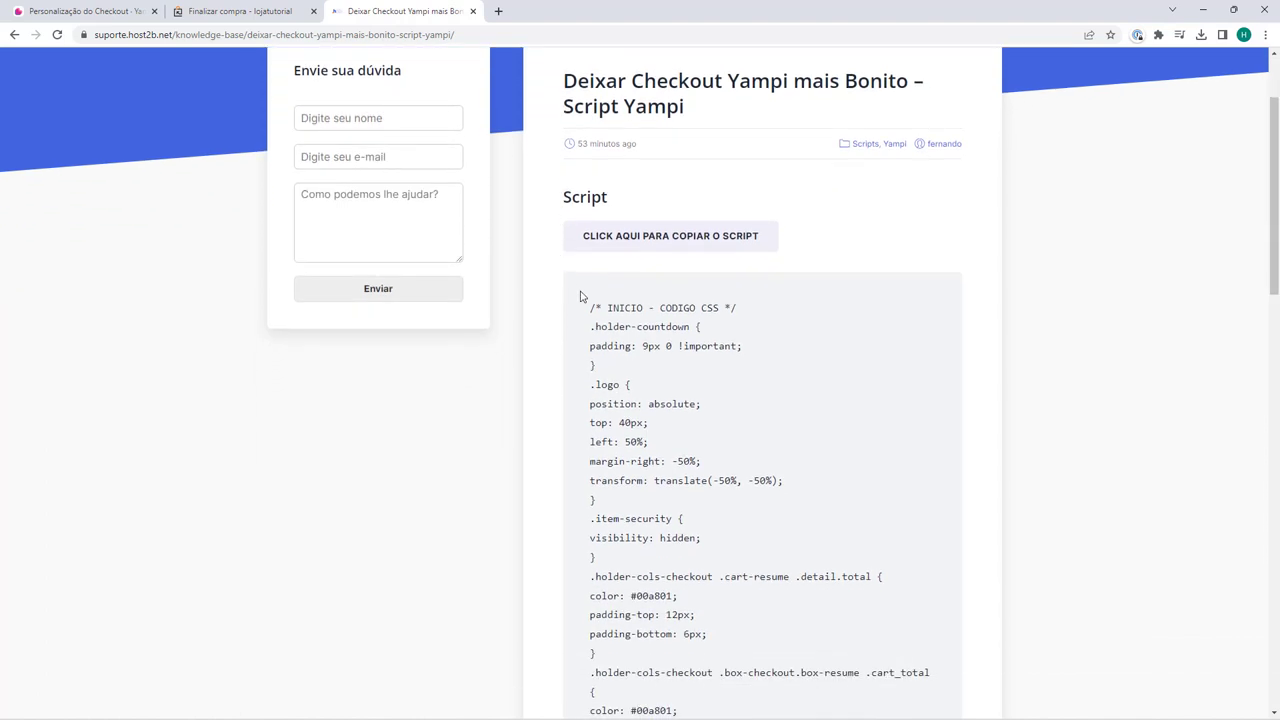
{"action": "scroll", "coordinate": [603, 308], "scroll_direction": "down", "scroll_amount": 4}
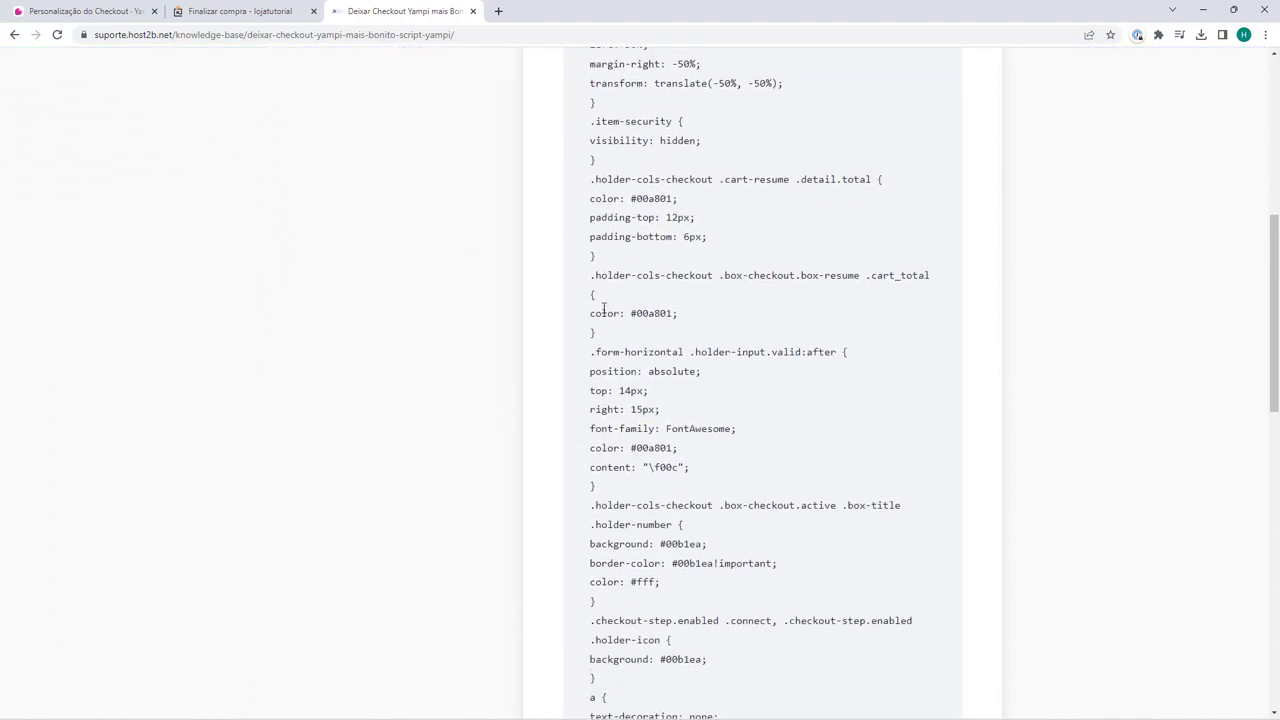
{"action": "scroll", "coordinate": [603, 308], "scroll_direction": "down", "scroll_amount": 1}
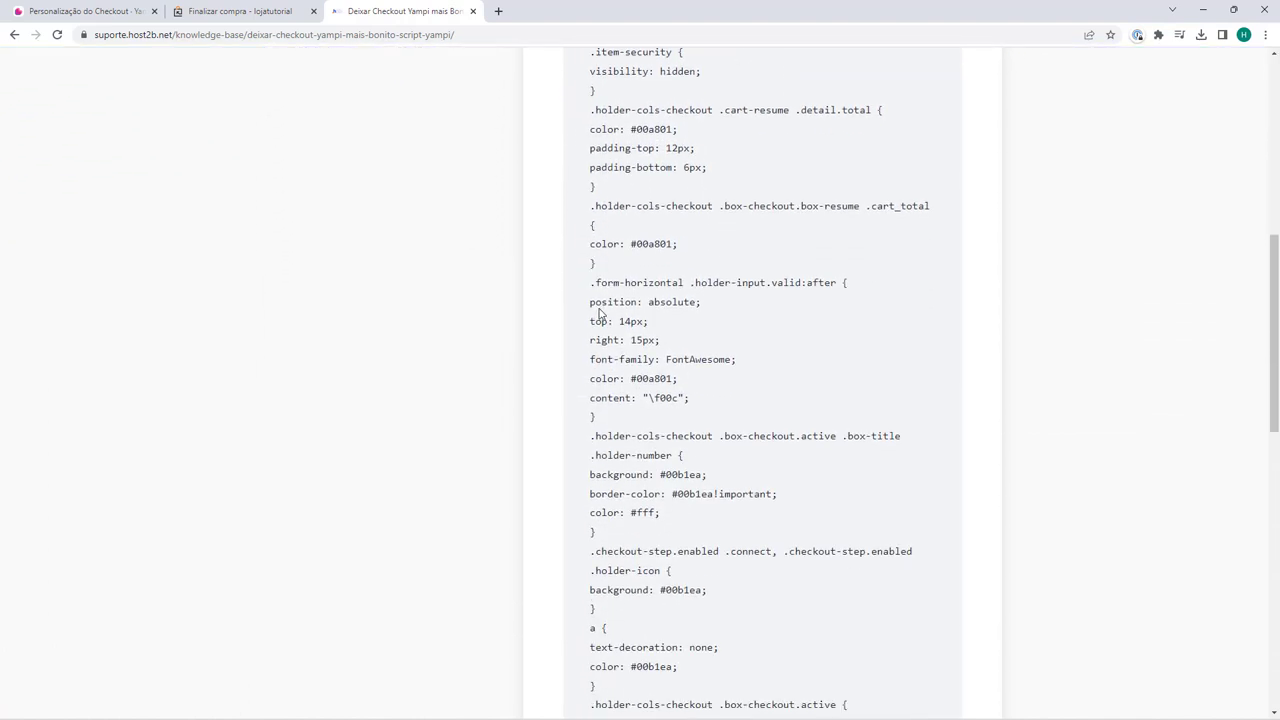
{"action": "scroll", "coordinate": [599, 313], "scroll_direction": "down", "scroll_amount": 3}
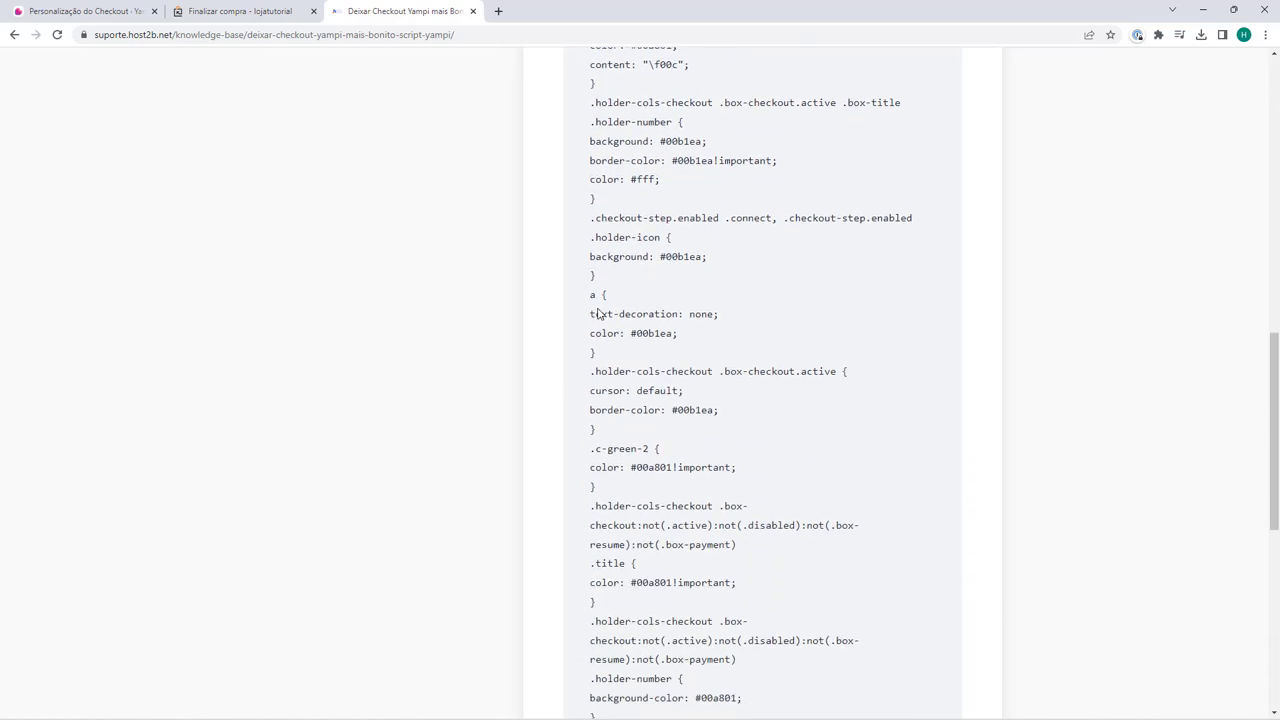
{"action": "scroll", "coordinate": [598, 313], "scroll_direction": "down", "scroll_amount": 3}
{"action": "scroll", "coordinate": [599, 456], "scroll_direction": "up", "scroll_amount": 6}
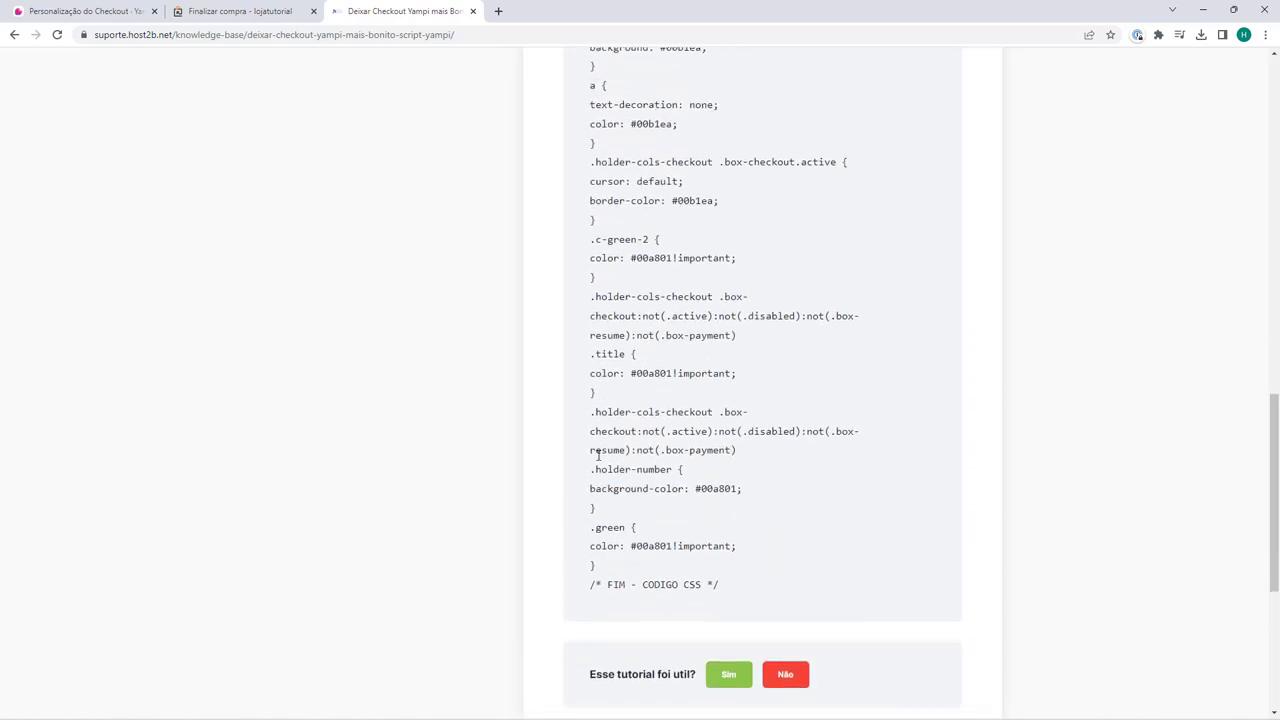
{"action": "scroll", "coordinate": [566, 425], "scroll_direction": "up", "scroll_amount": 4}
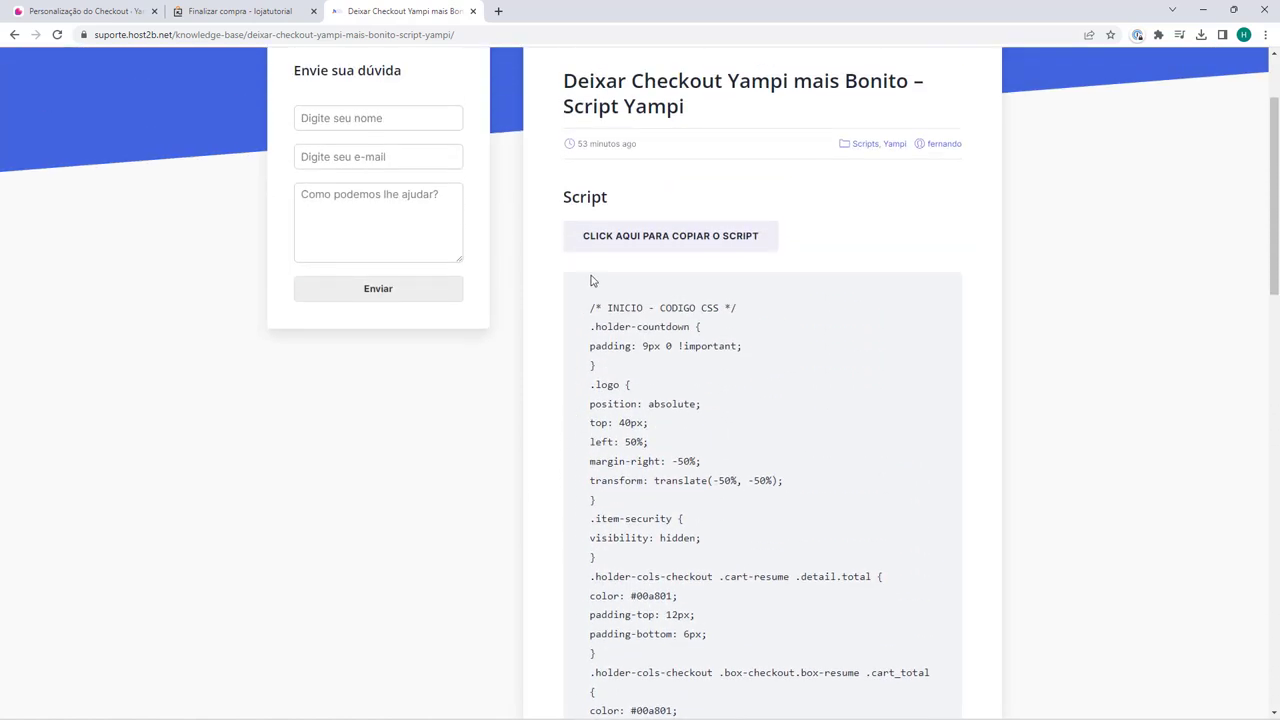
{"action": "scroll", "coordinate": [600, 330], "scroll_direction": "up", "scroll_amount": 1}
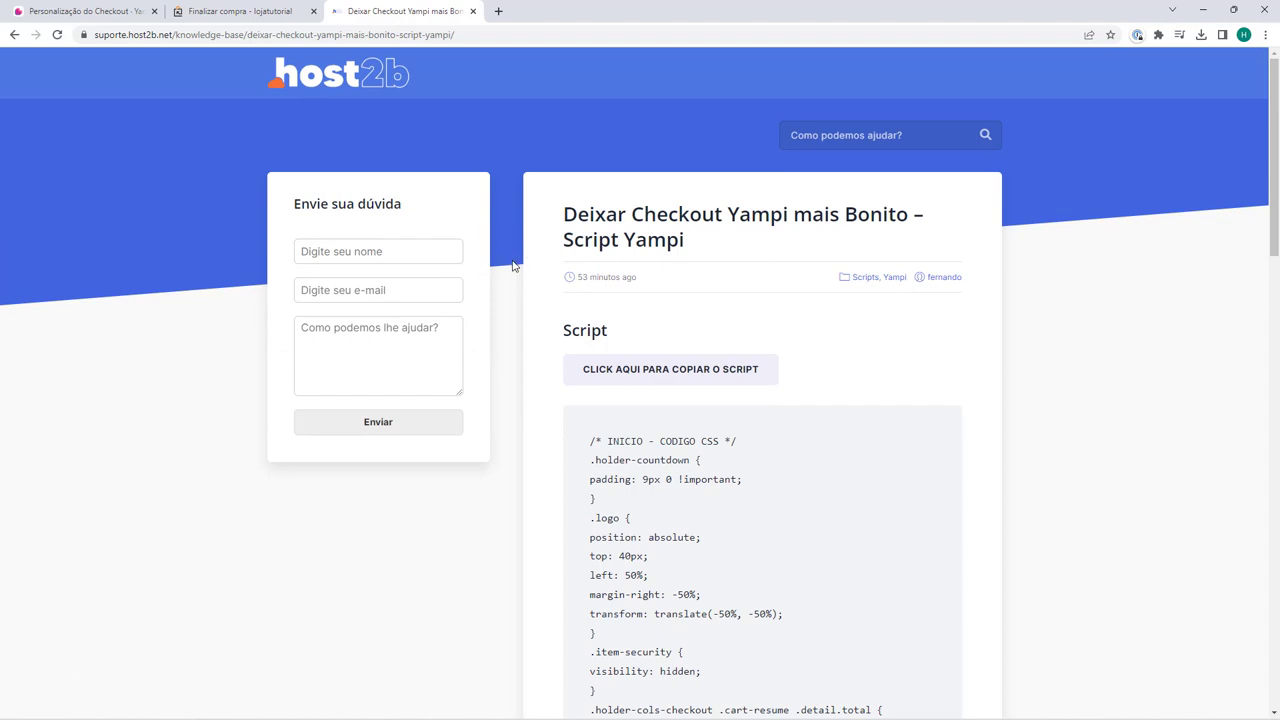
Step: Copy the full CSS script from the host2b article and paste it into the CSS customizado editor of the Yampi checkout appearance settings
{"action": "left_click", "coordinate": [639, 384]}
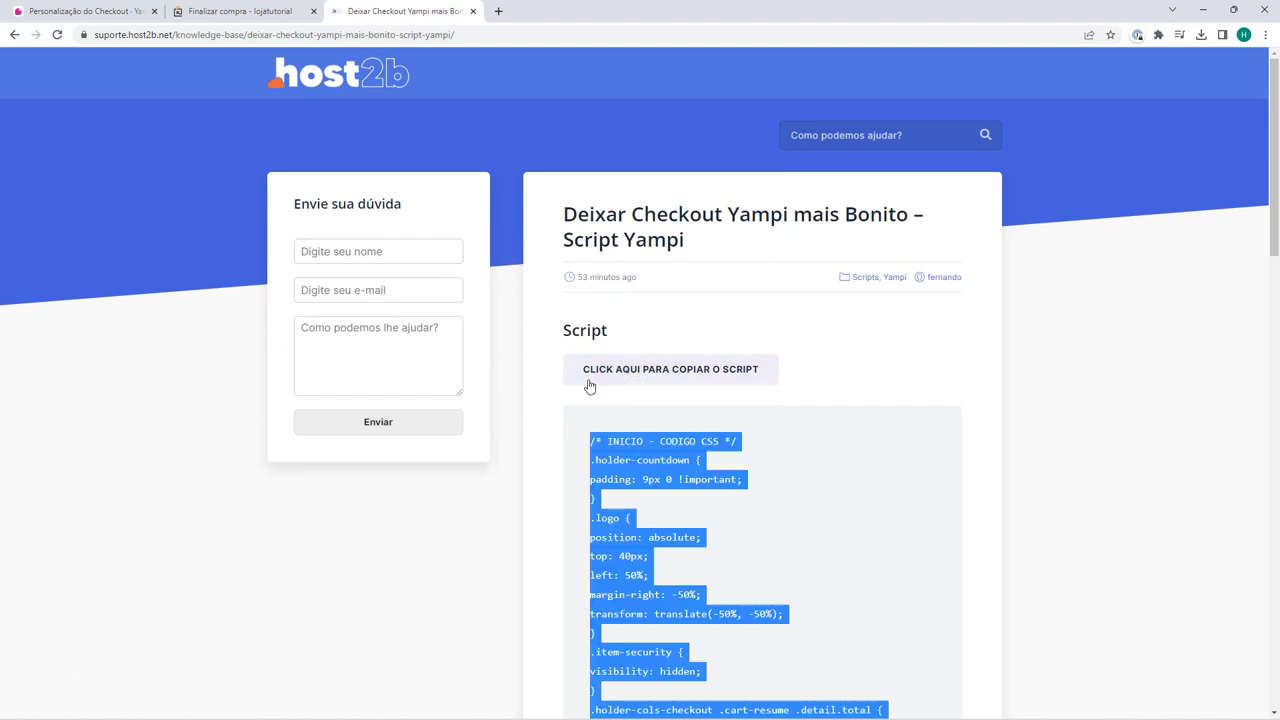
{"action": "left_click", "coordinate": [74, 13]}
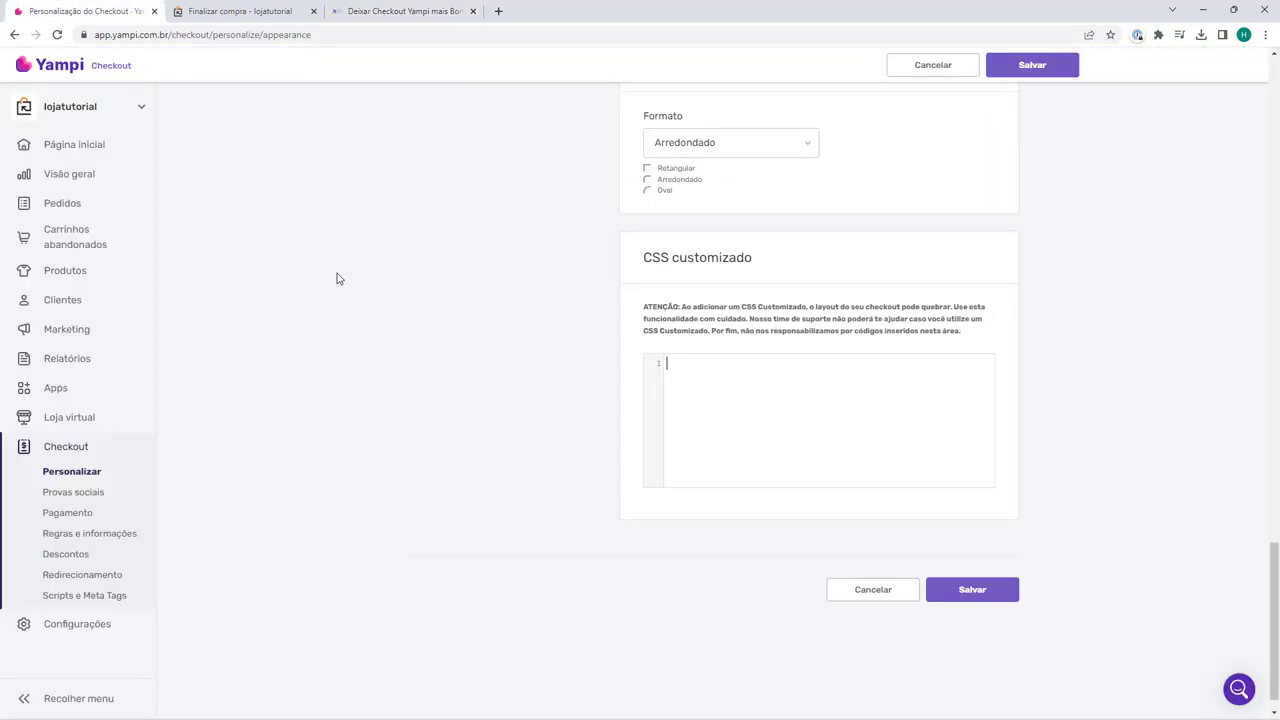
{"action": "left_click", "coordinate": [713, 421]}
{"action": "key", "text": "ctrl+v"}
Step: Go back through the Resumo, Rodapé and Cabeçalho settings and save the checkout customization
{"action": "scroll", "coordinate": [757, 411], "scroll_direction": "up", "scroll_amount": 10}
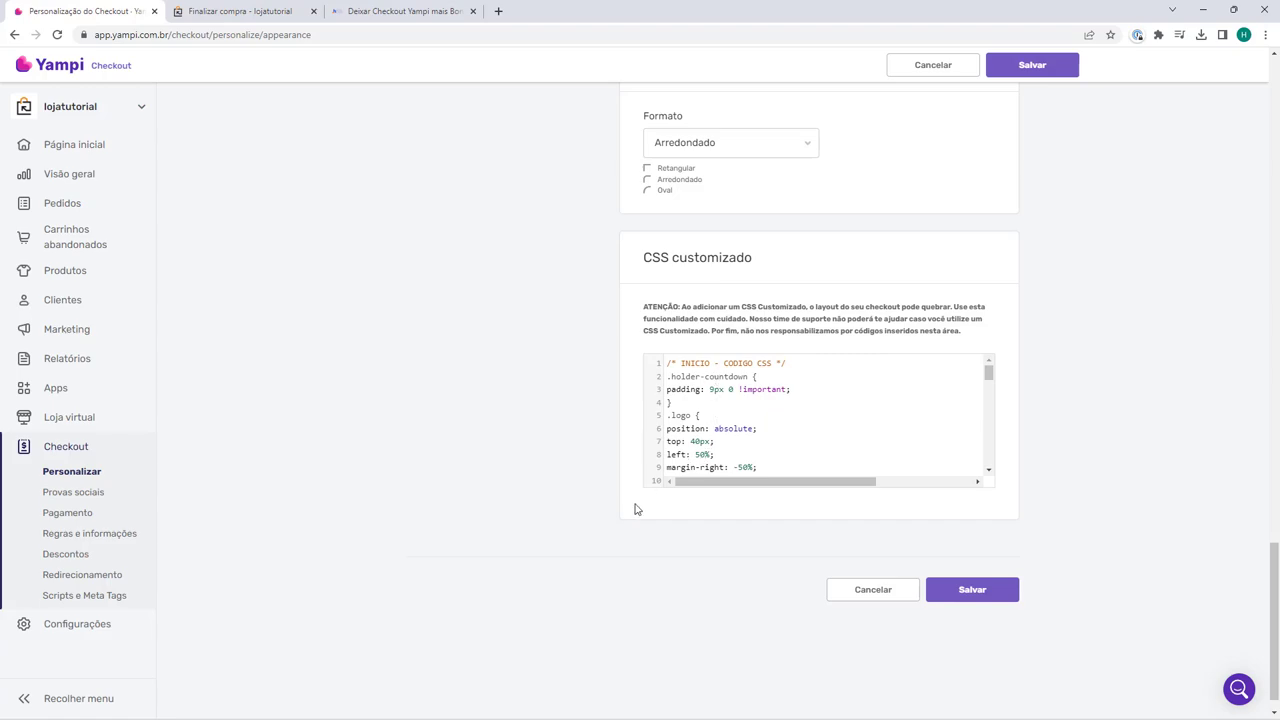
{"action": "scroll", "coordinate": [603, 537], "scroll_direction": "up", "scroll_amount": 10}
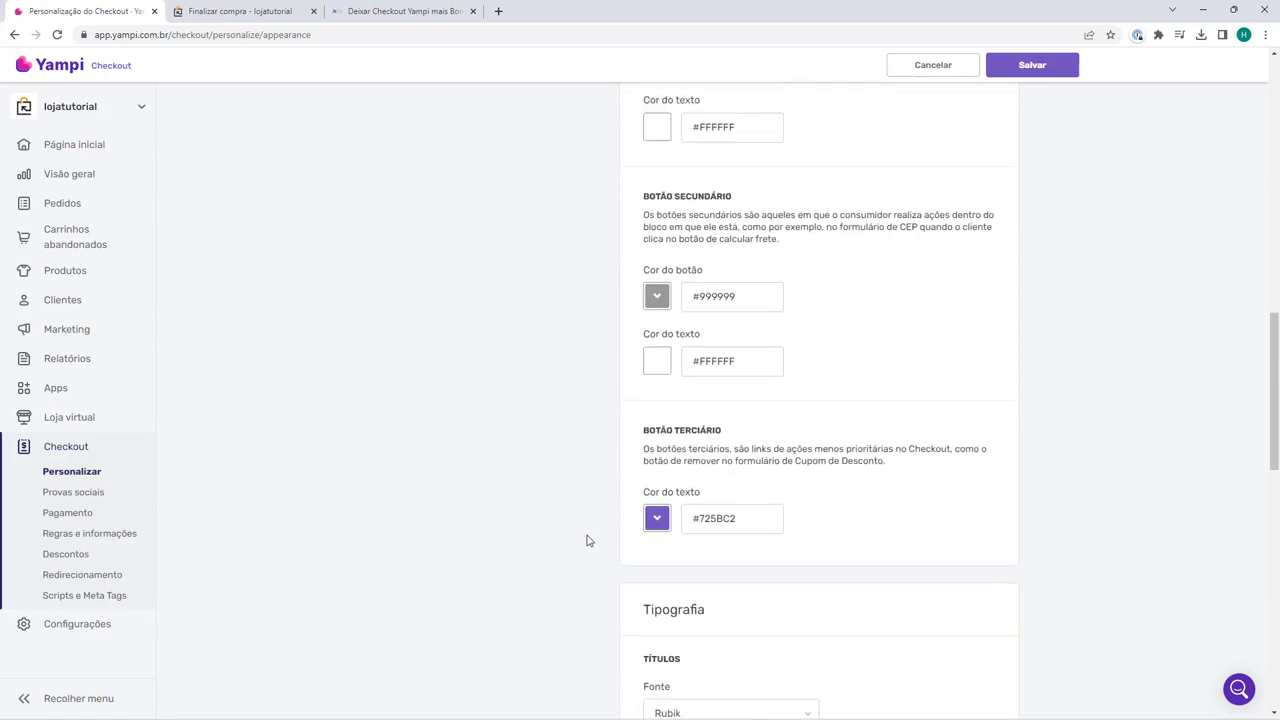
{"action": "scroll", "coordinate": [588, 540], "scroll_direction": "up", "scroll_amount": 10}
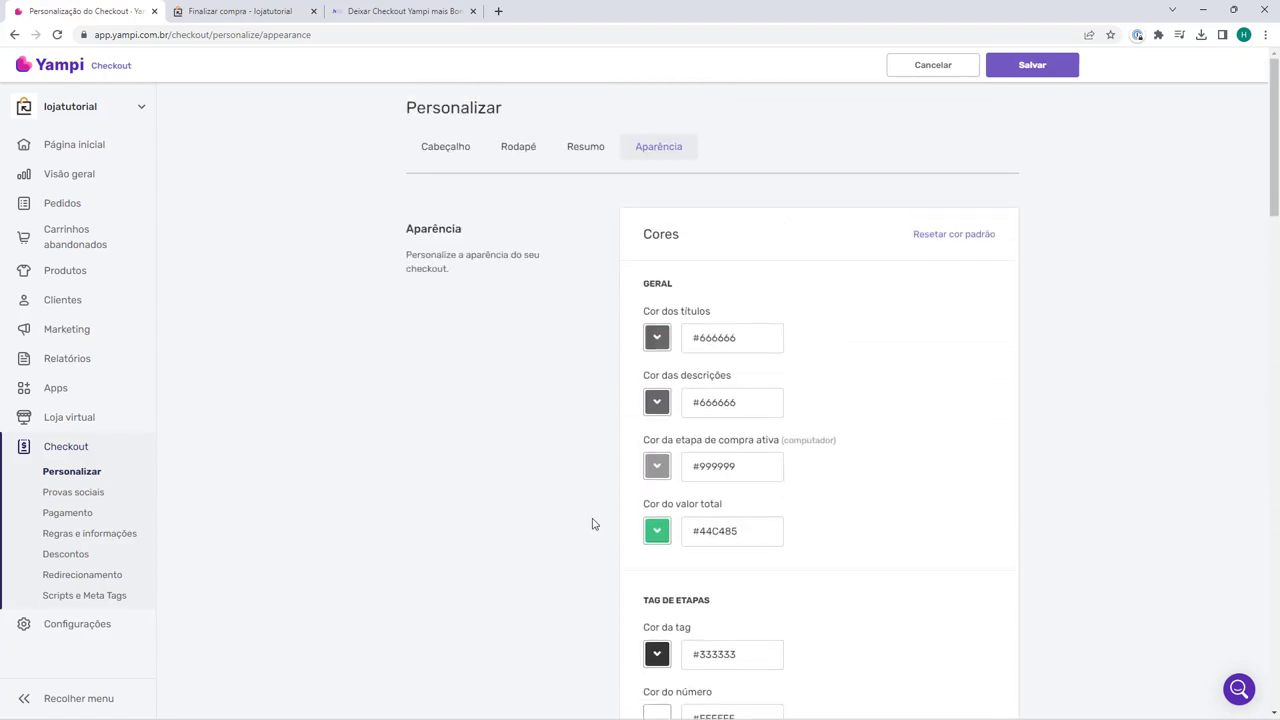
{"action": "left_click", "coordinate": [590, 150]}
{"action": "left_click", "coordinate": [517, 152]}
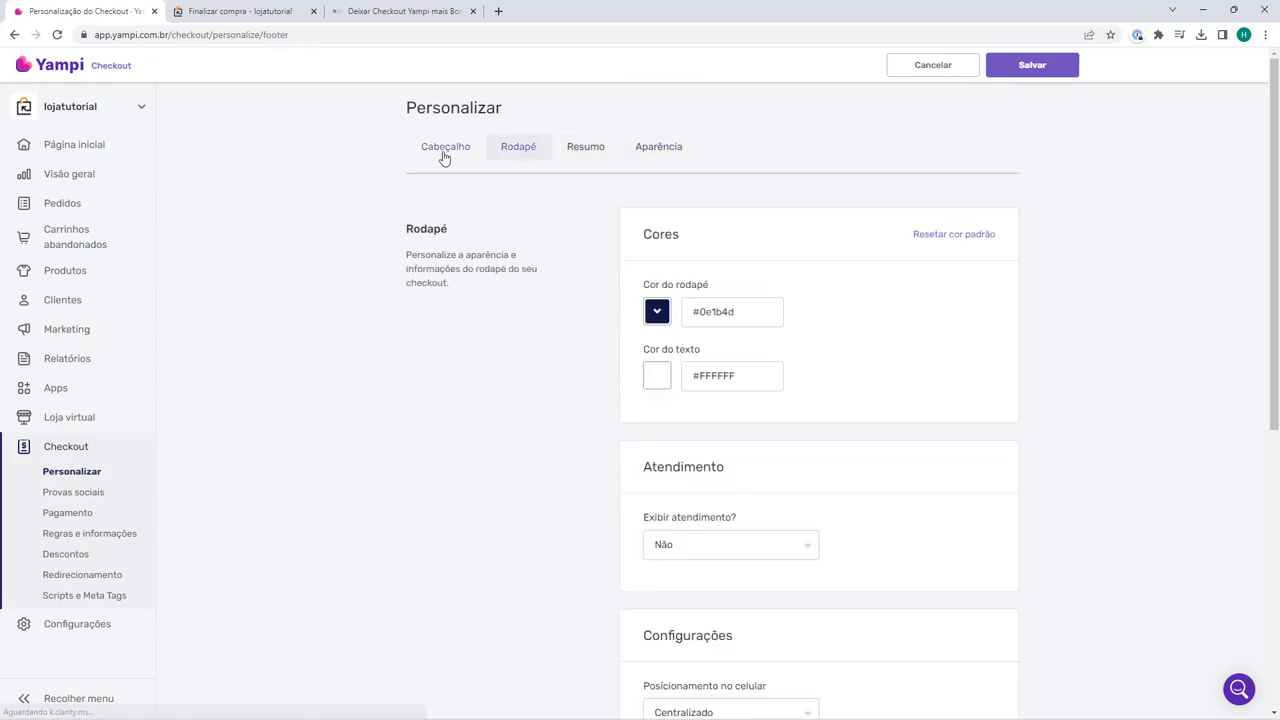
{"action": "left_click", "coordinate": [445, 152]}
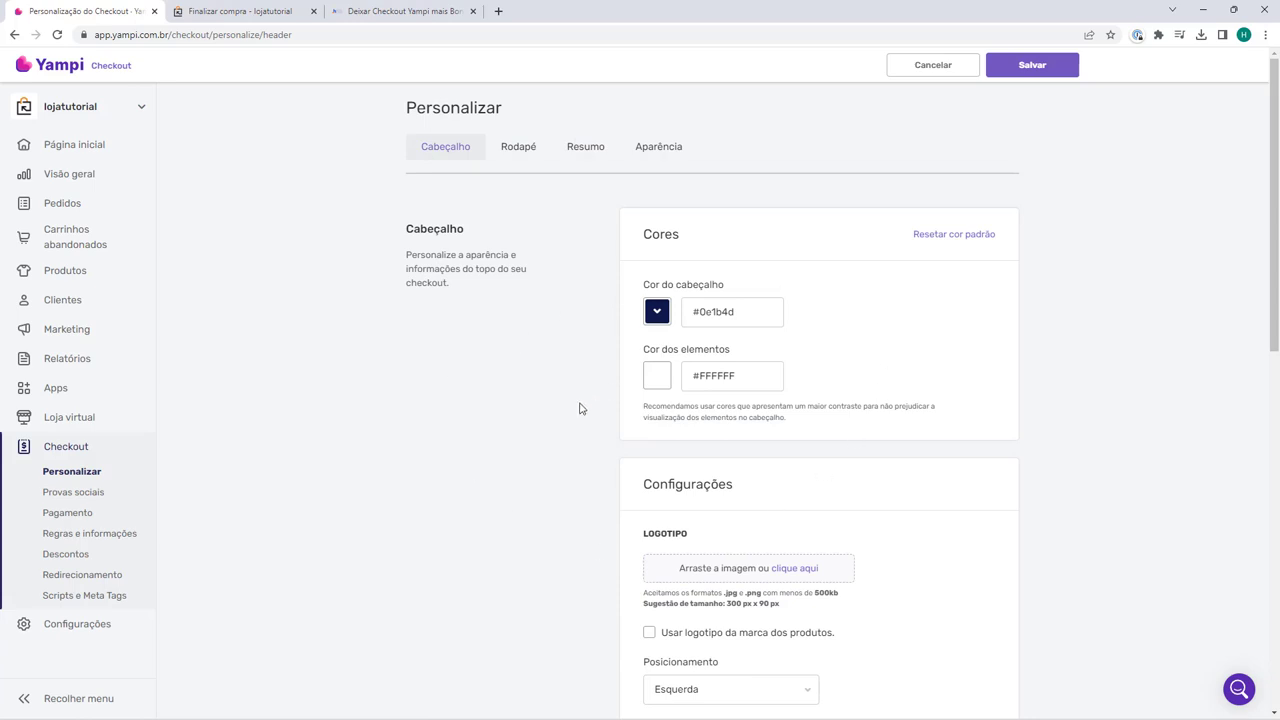
{"action": "left_click", "coordinate": [1027, 72]}
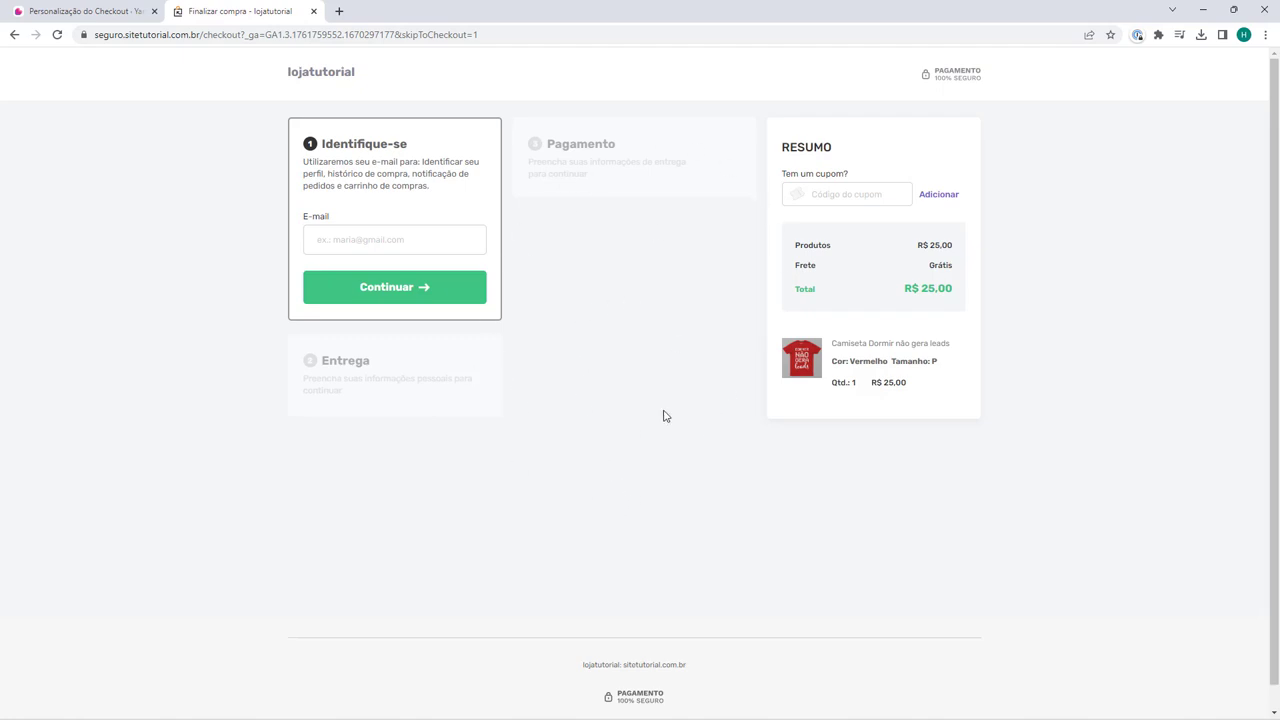
Step: Reload the store's Finalizar compra page and check the customized checkout, including the free-shipping and countdown banner
{"action": "left_click", "coordinate": [57, 36]}
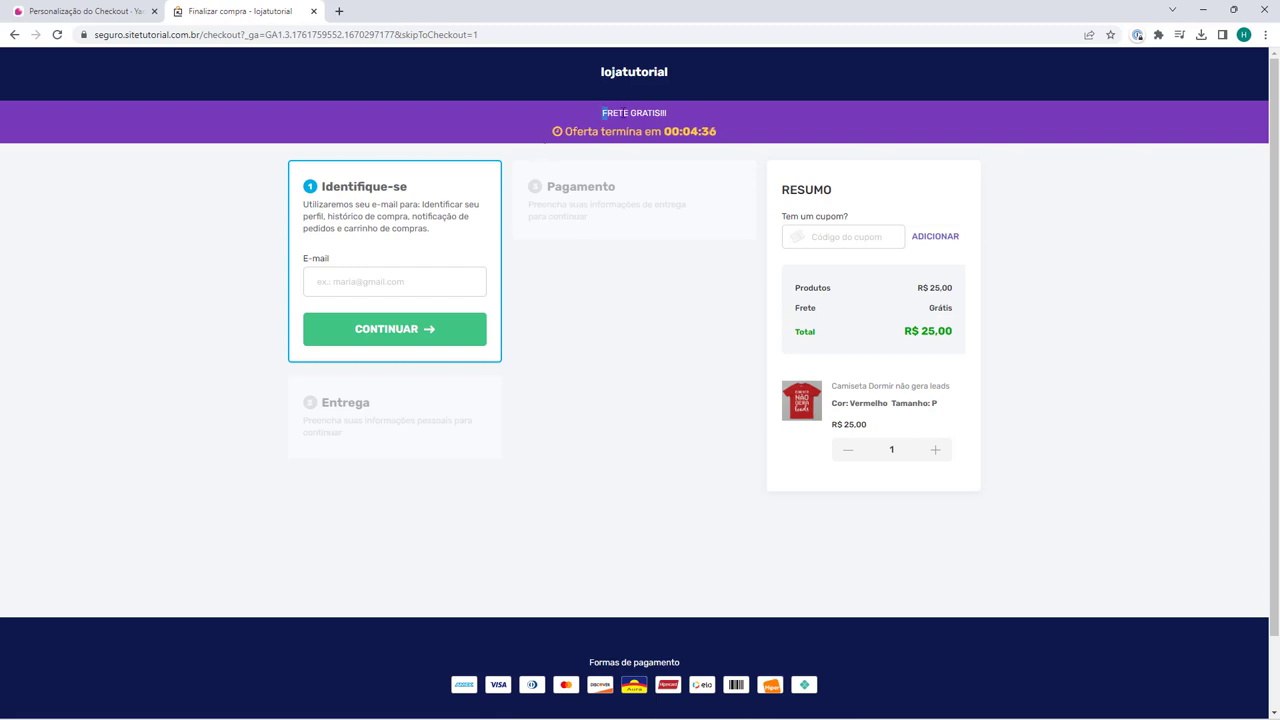
{"action": "left_click_drag", "start_coordinate": [580, 128], "coordinate": [688, 149]}
{"action": "left_click", "coordinate": [686, 143]}
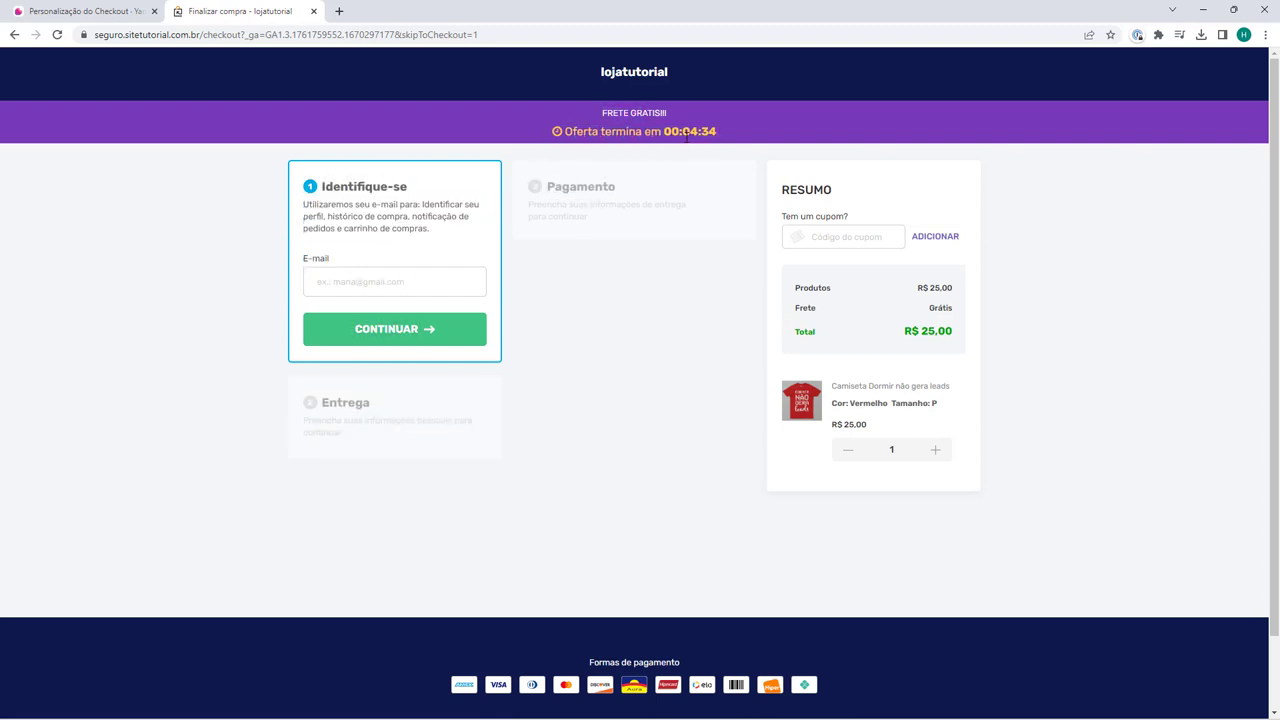